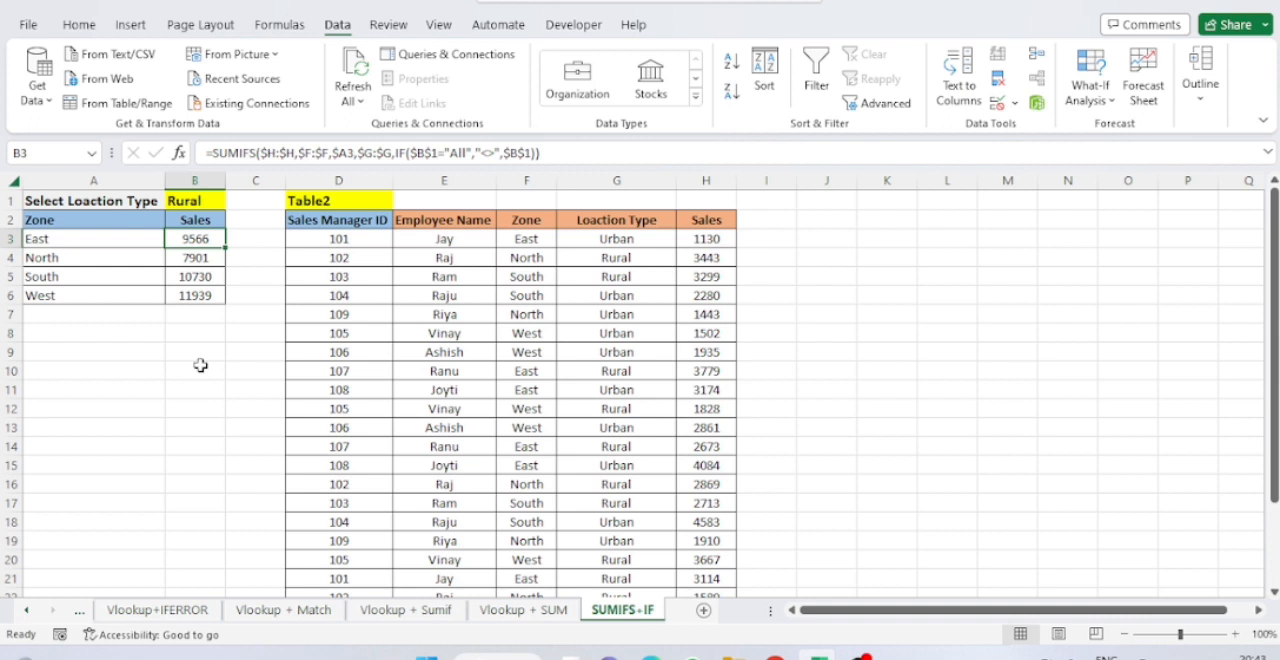
Select the zone sales summary, including its location type row, in A1:B6.
key(Right)
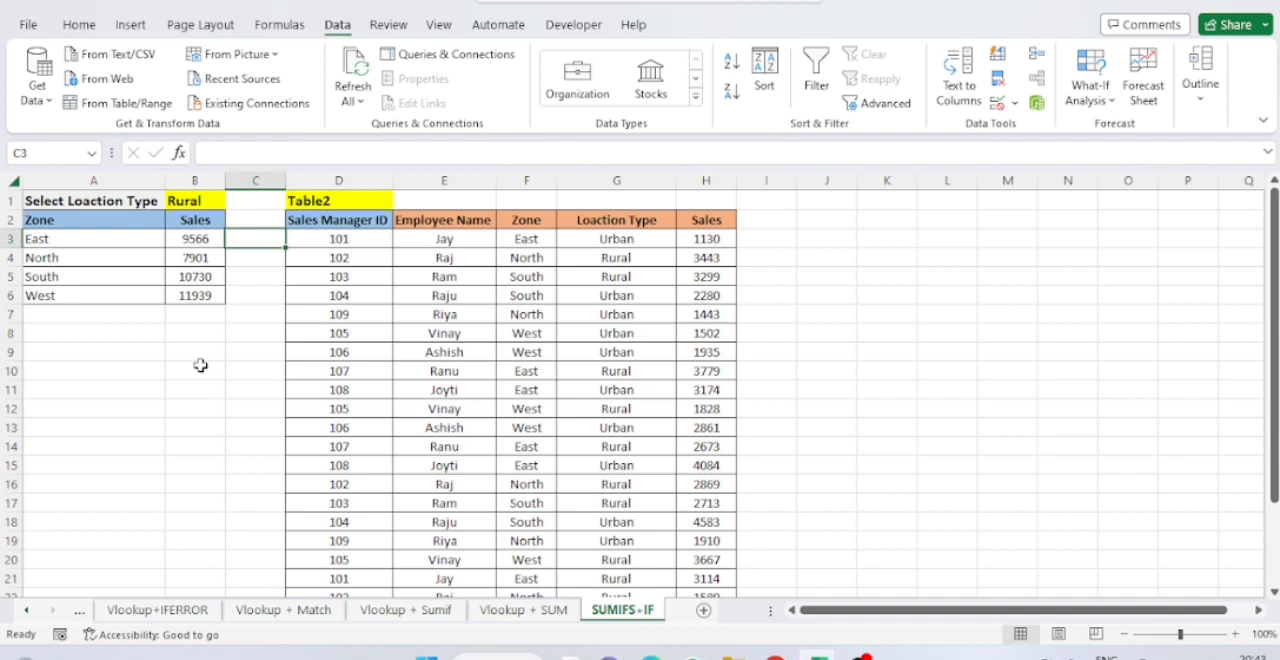
key(Left)
key(Left)
key(Up)
key(shift+Right)
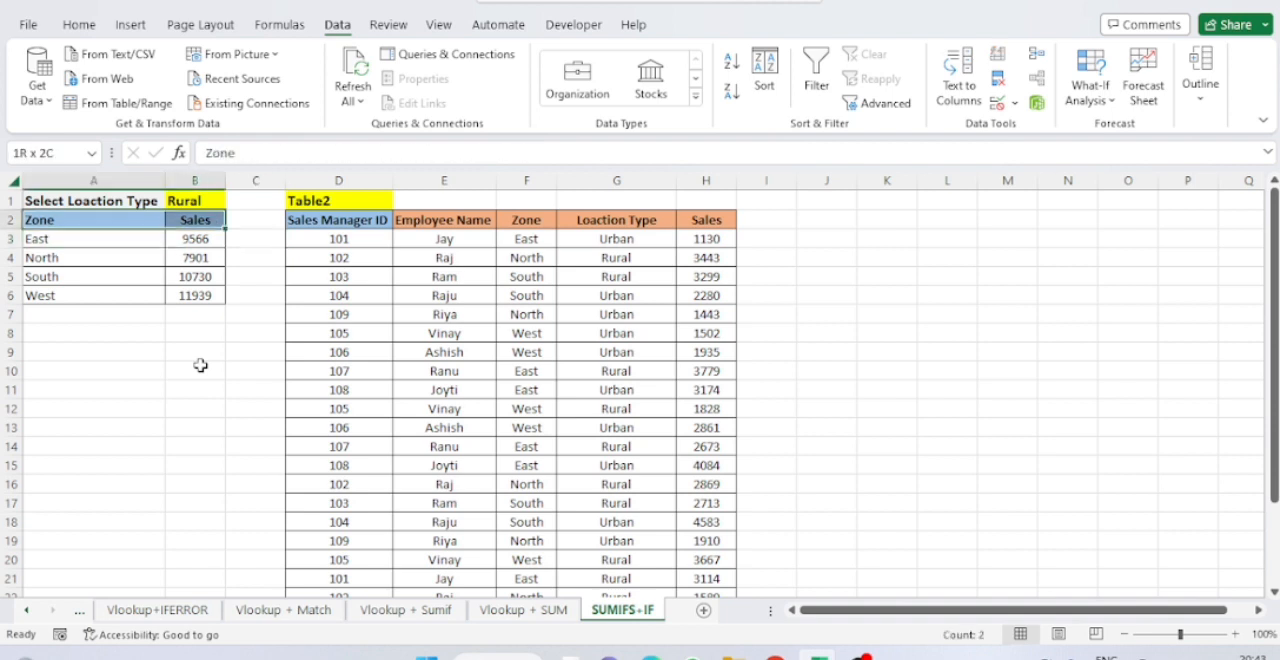
key(Up)
key(shift+Right)
key(shift+Down)
key(shift+Down)
key(shift+Down)
key(shift+Down)
key(shift+Down)
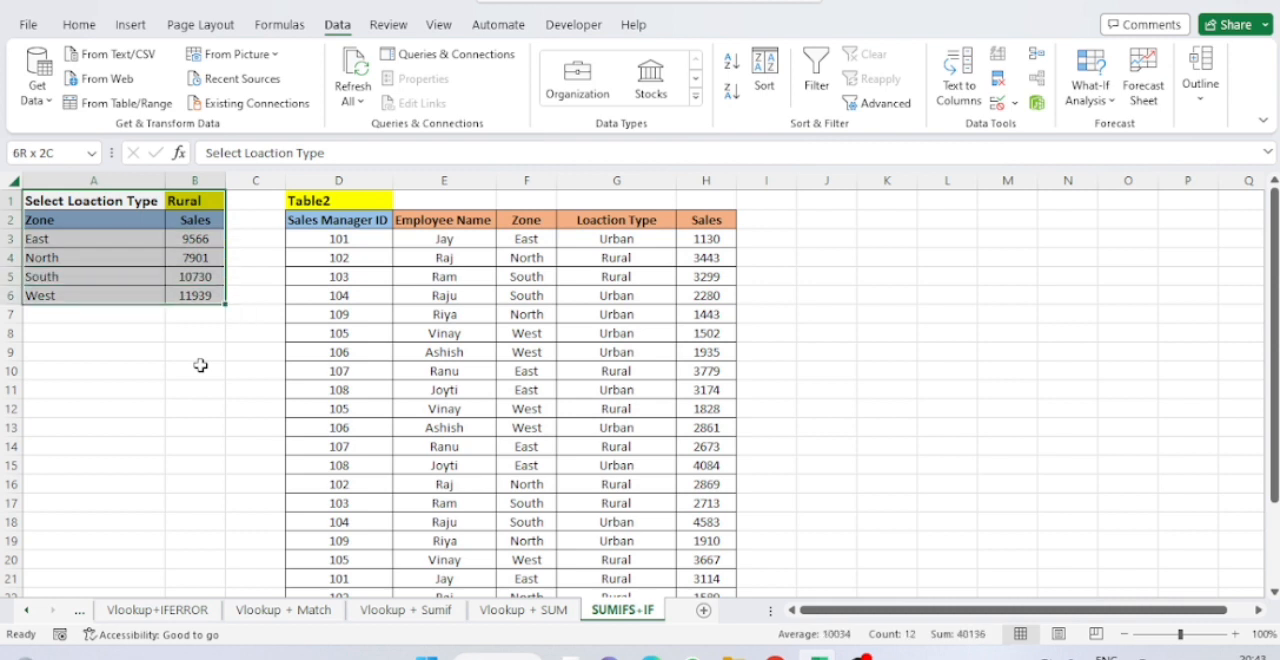
text(c)
key(Right)
key(Right)
key(Right)
key(Right)
text(z)
key(Left)
key(Left)
key(Left)
key(Left)
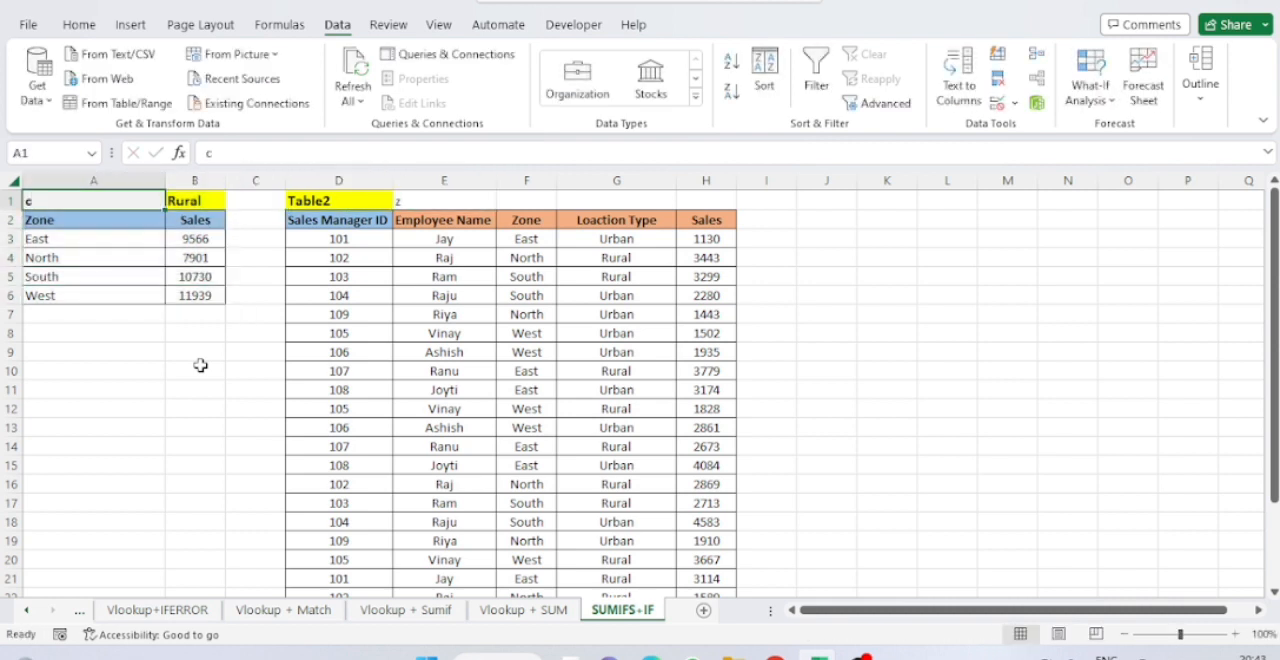
key(ctrl+z)
key(Left)
key(Left)
key(Left)
key(Left)
key(ctrl+z)
Copy the summary block A1:B6 and paste it at J1.
key(ctrl+c)
key(Right)
key(Right)
key(Right)
key(Right)
key(Right)
key(Right)
key(Right)
key(Right)
key(Right)
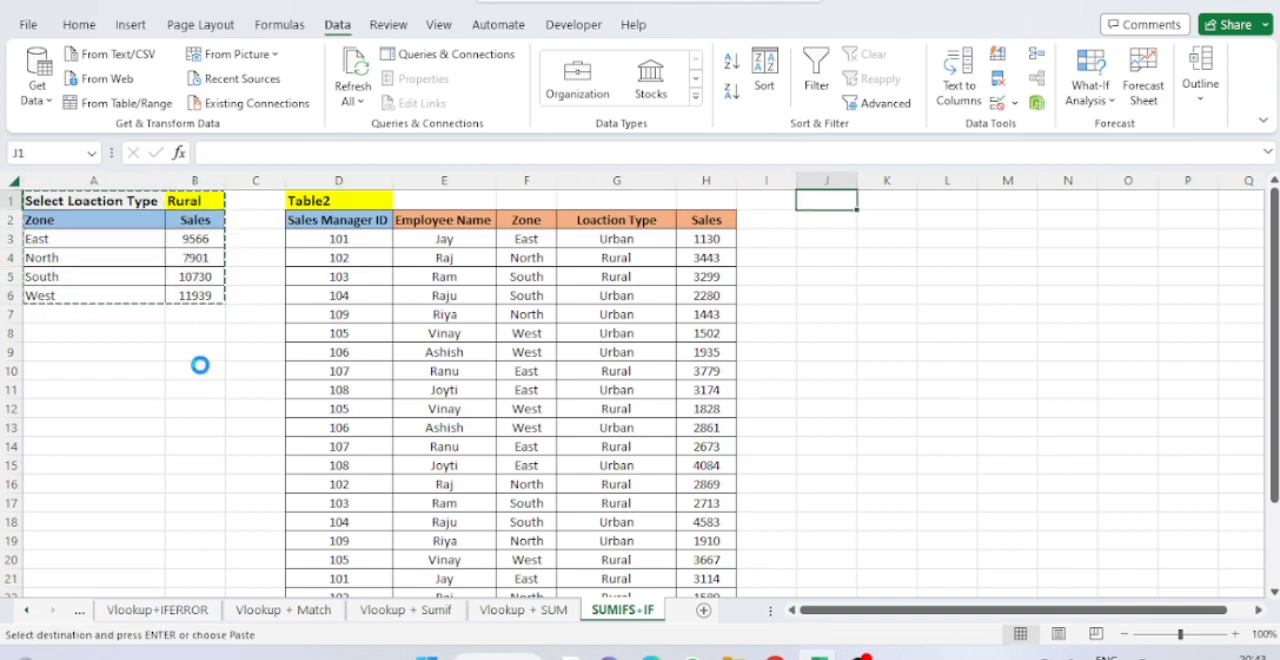
key(ctrl+v)
AutoFit columns J and K to the contents of J2:K6.
key(Down)
key(ctrl+shift+Right)
key(ctrl+shift+Down)
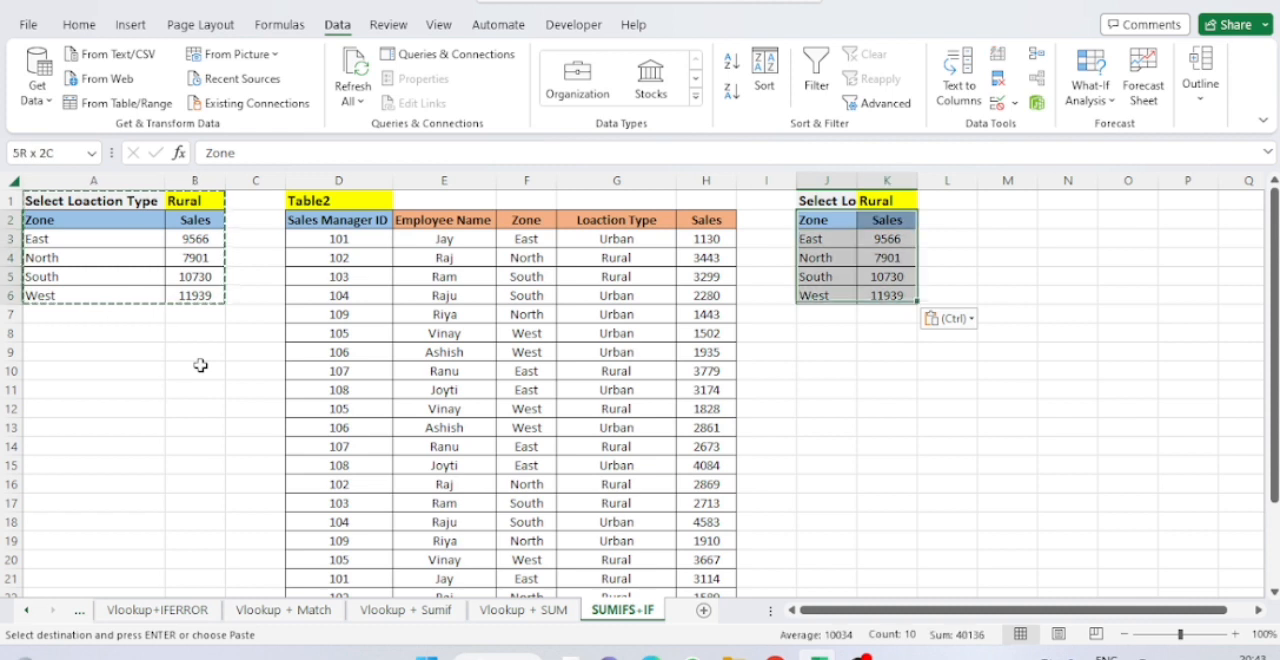
key(alt+o)
key(c)
key(a)
key(Escape)
AutoFit column J to the label in J1 and widen column K slightly.
key(Right)
key(Up)
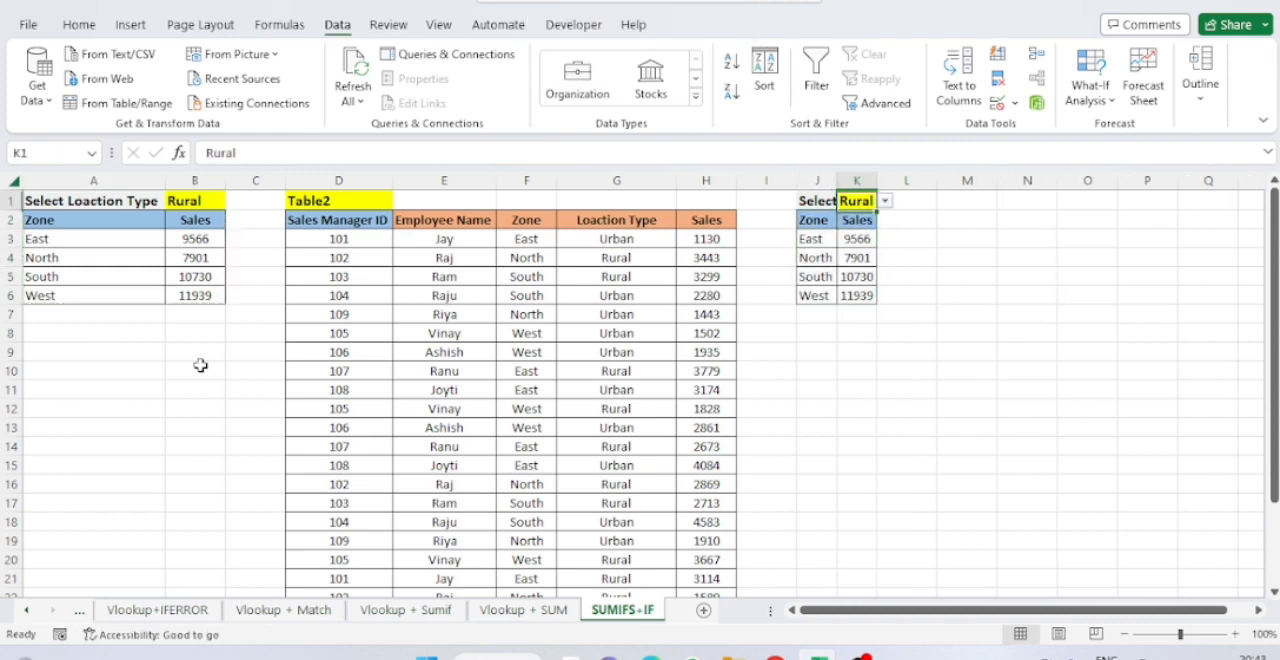
key(Left)
key(alt)
key(o)
key(c)
key(a)
key(Left)
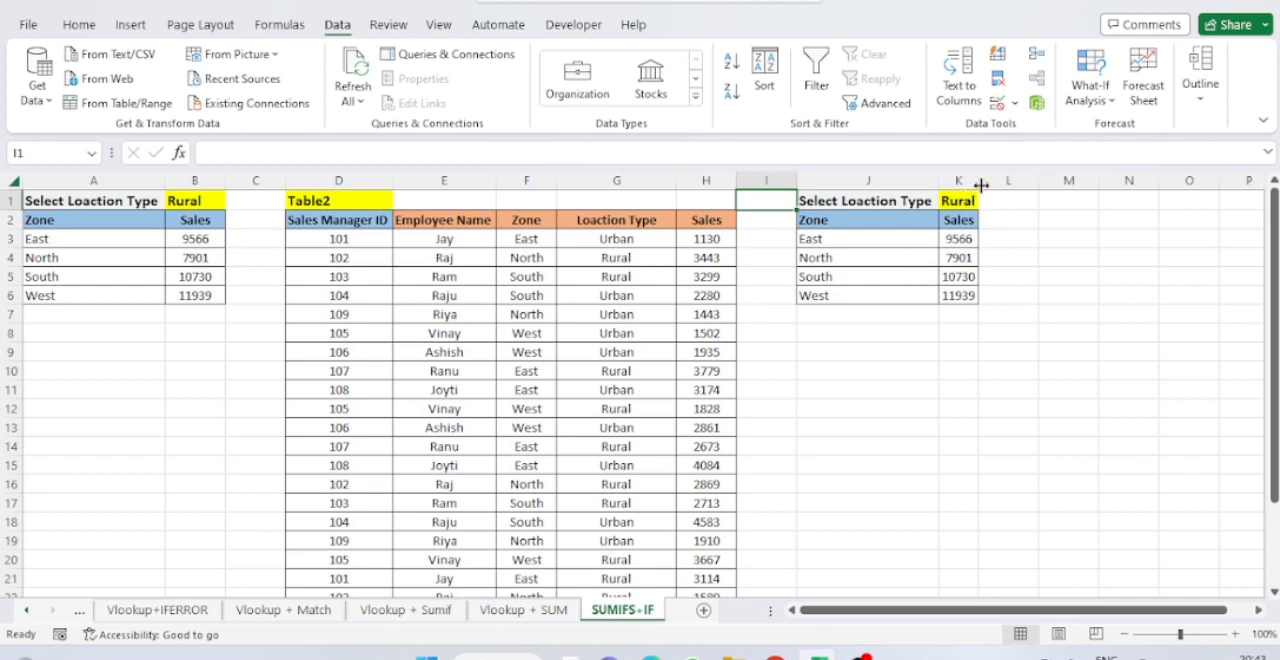
drag(978, 182, 1012, 193)
Clear the copied sales formulas from K3:K6.
click(965, 239)
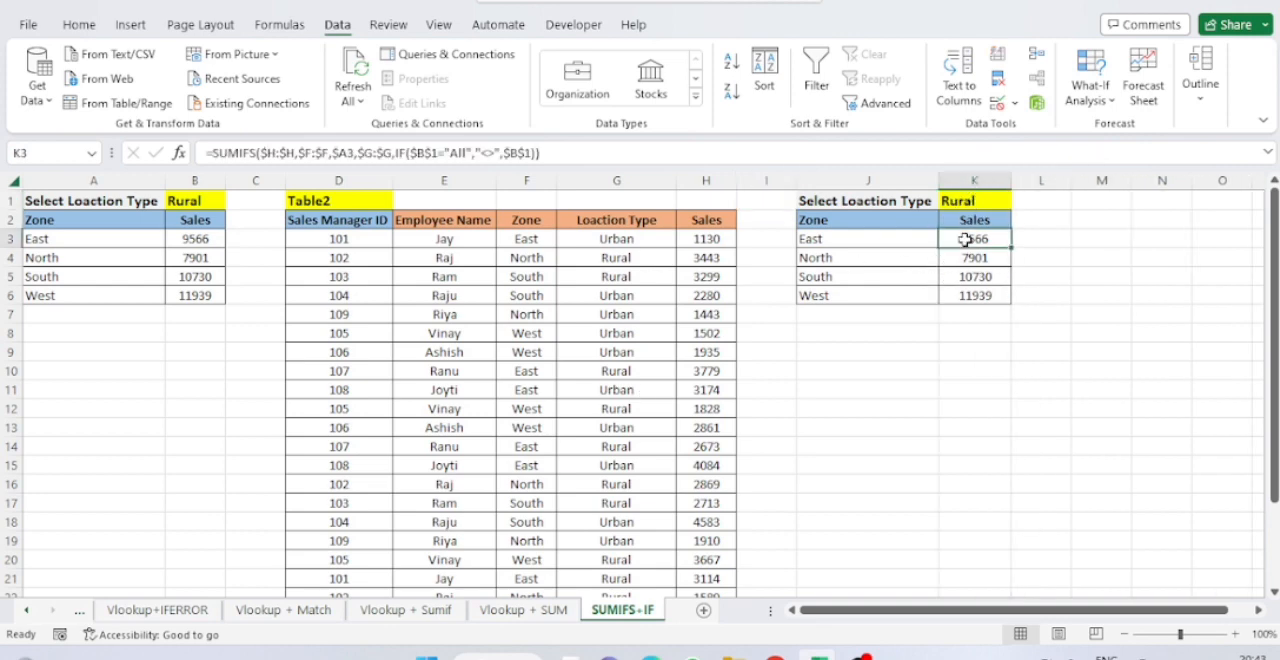
key(ctrl+shift+Down)
key(Delete)
key(Up)
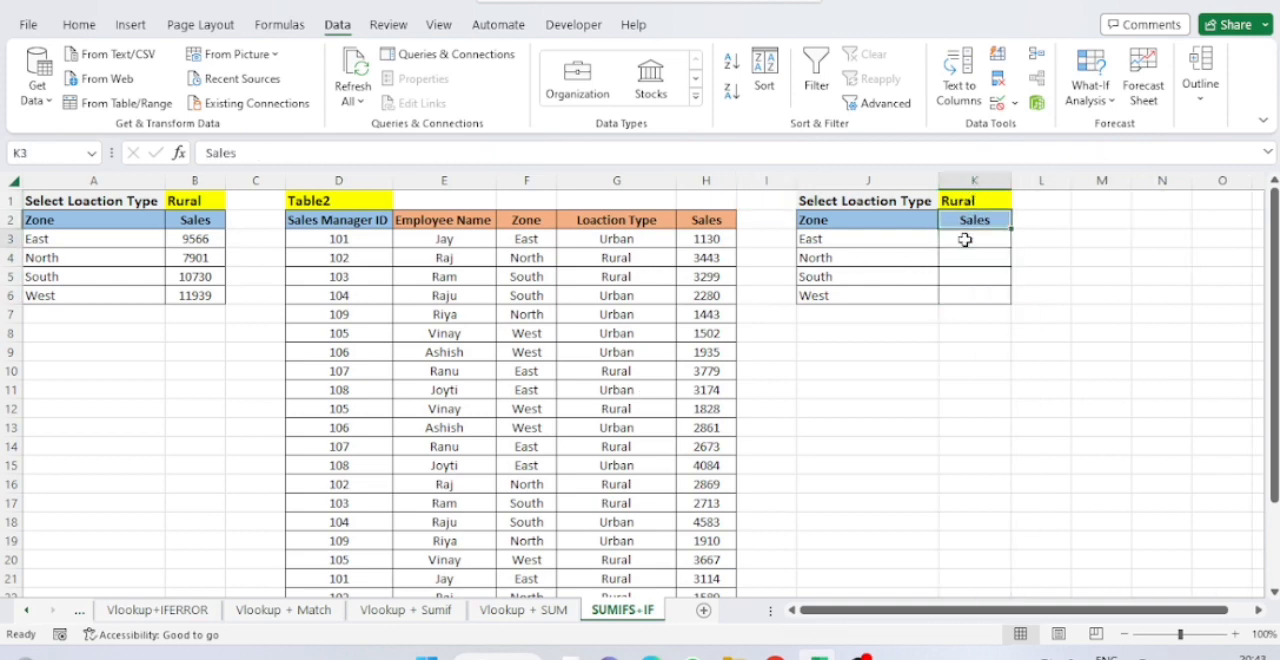
key(Down)
Review the source data in columns D to H and the East row of the copied summary.
click(357, 244)
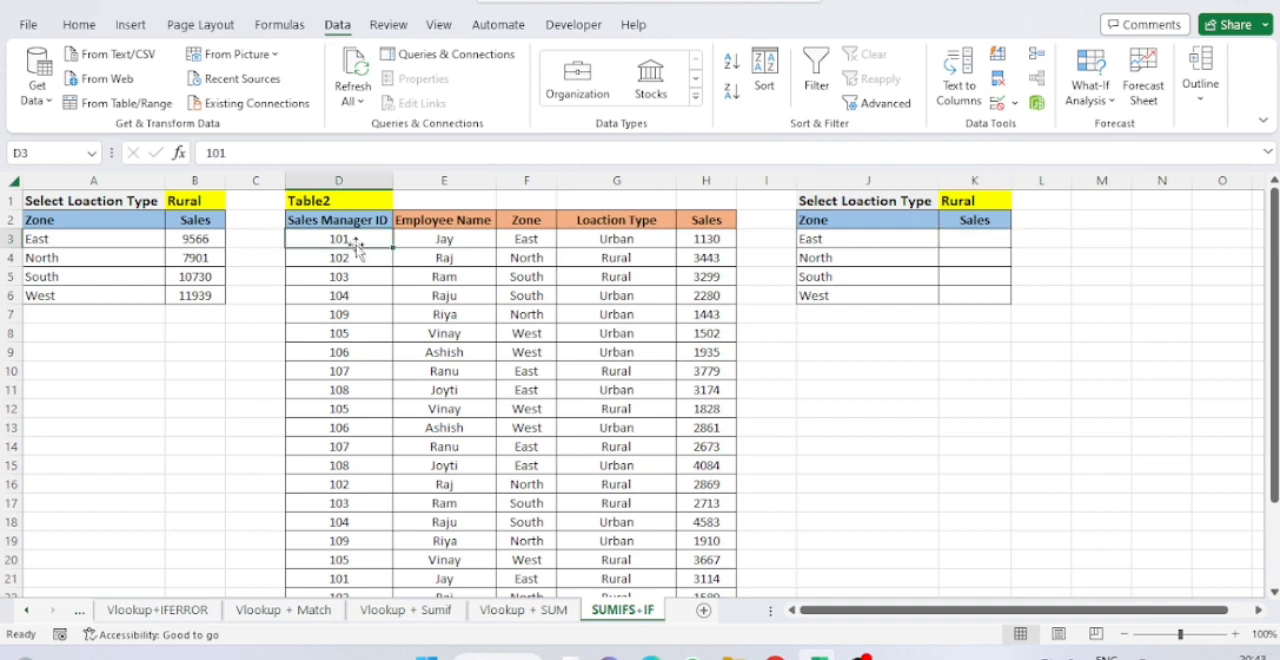
key(ctrl+a)
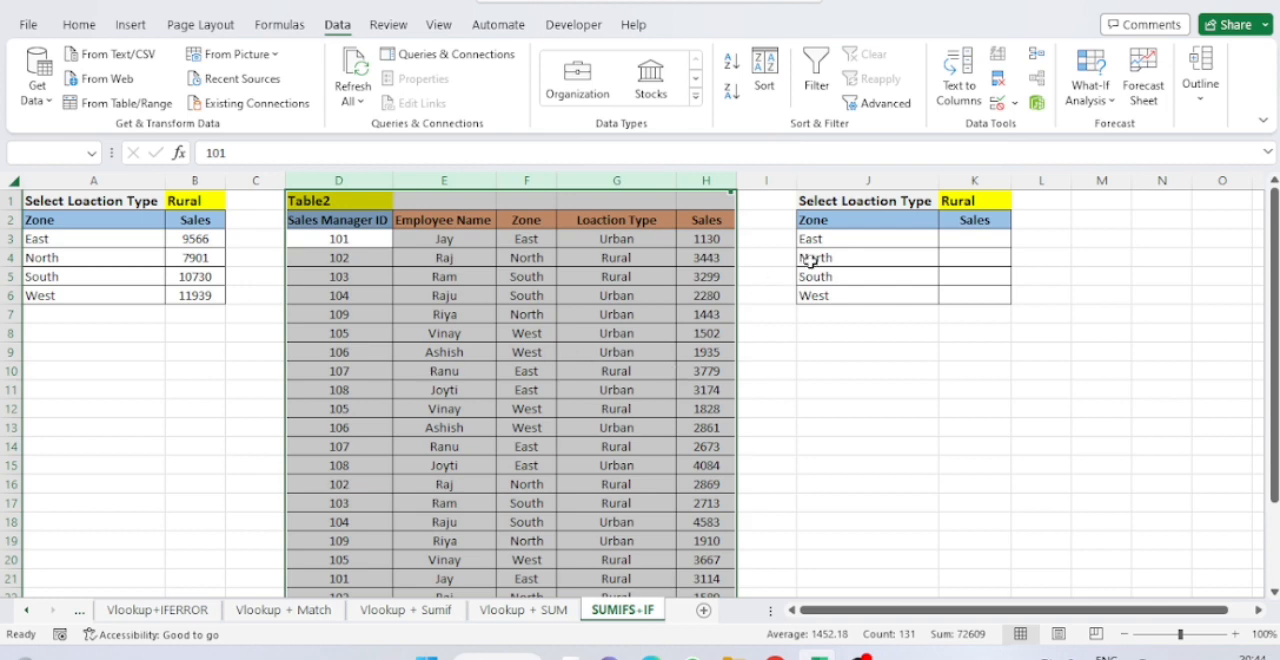
click(845, 240)
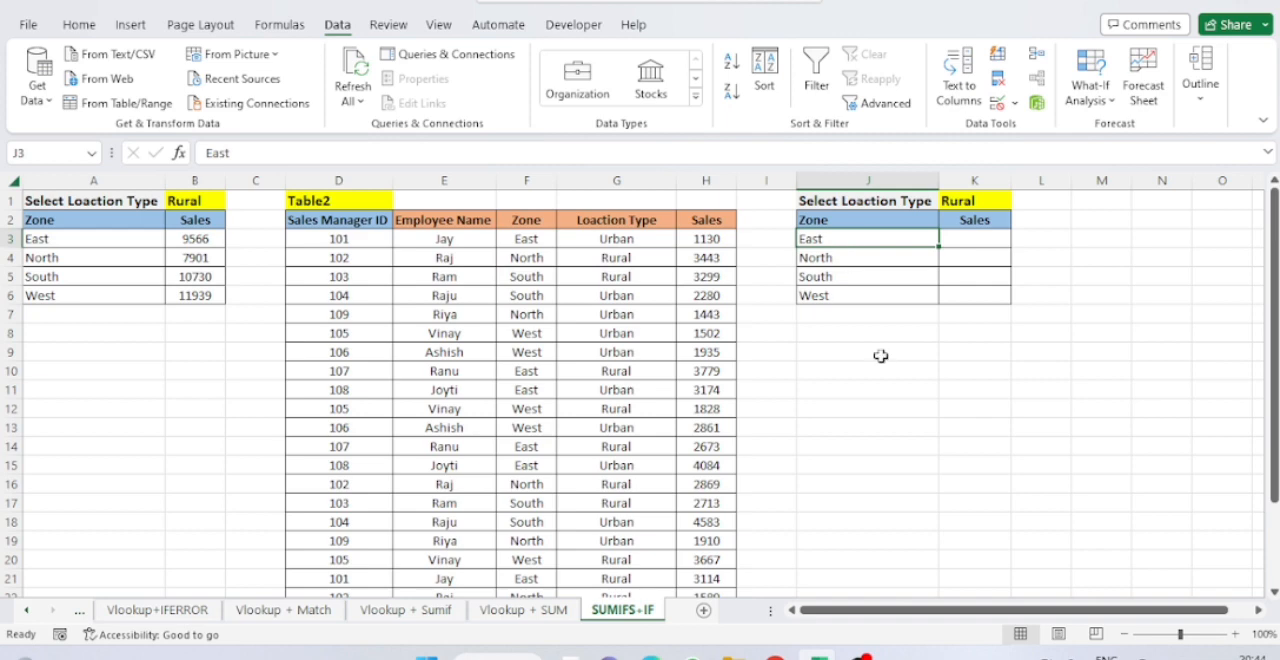
key(Right)
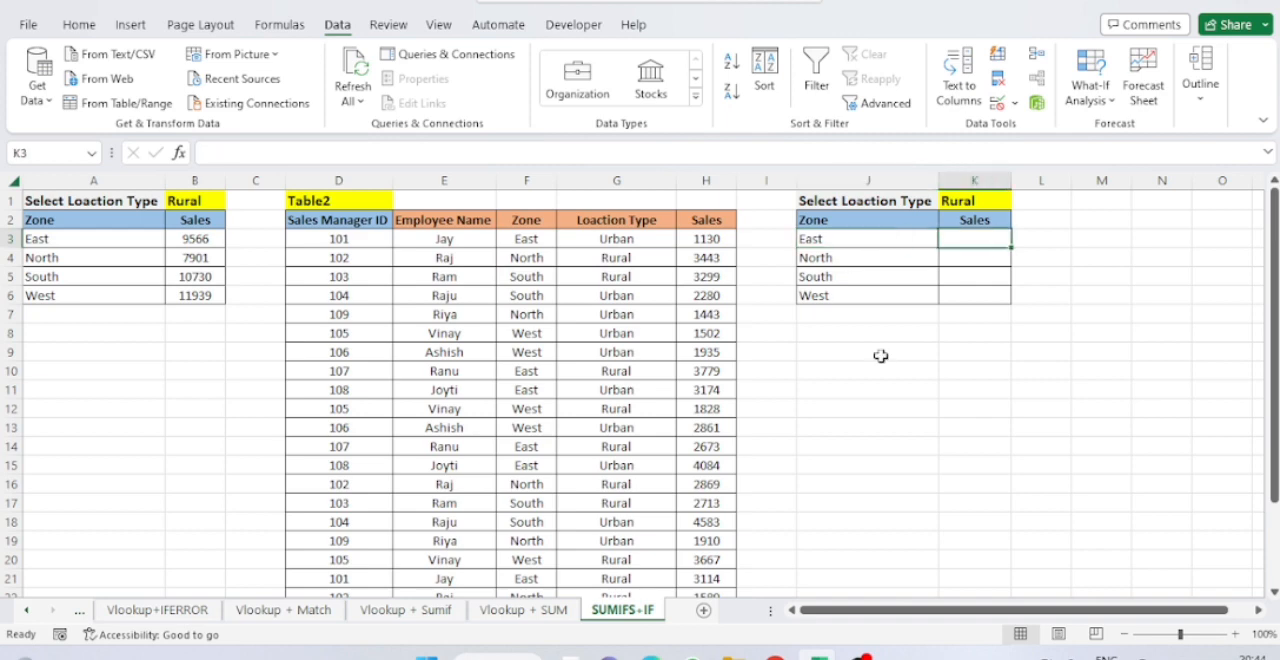
Set the location type in K1 to All.
key(Up)
key(Up)
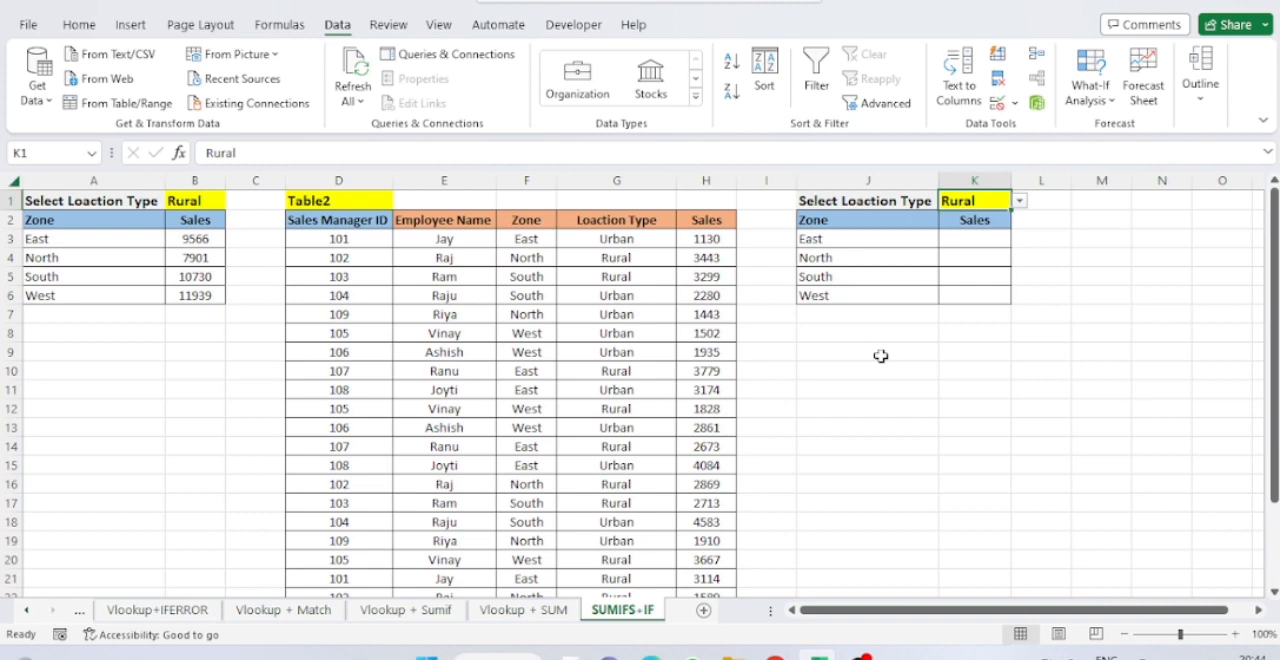
key(alt+Down)
key(Up)
key(Up)
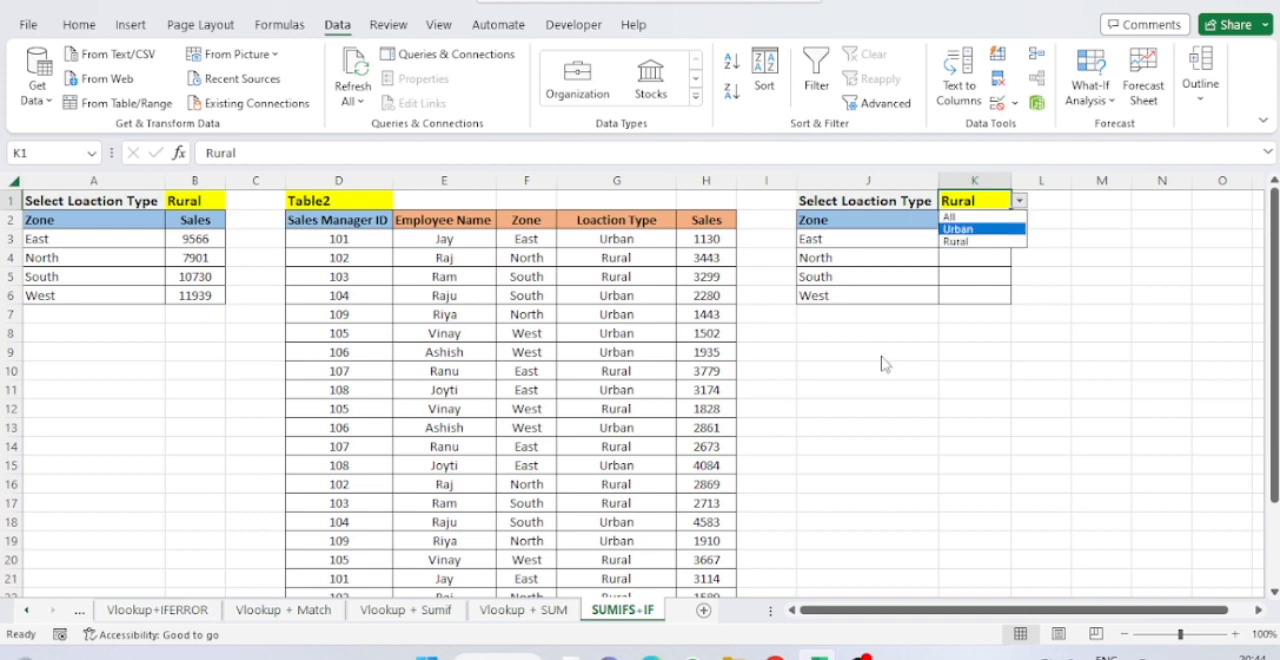
key(Return)
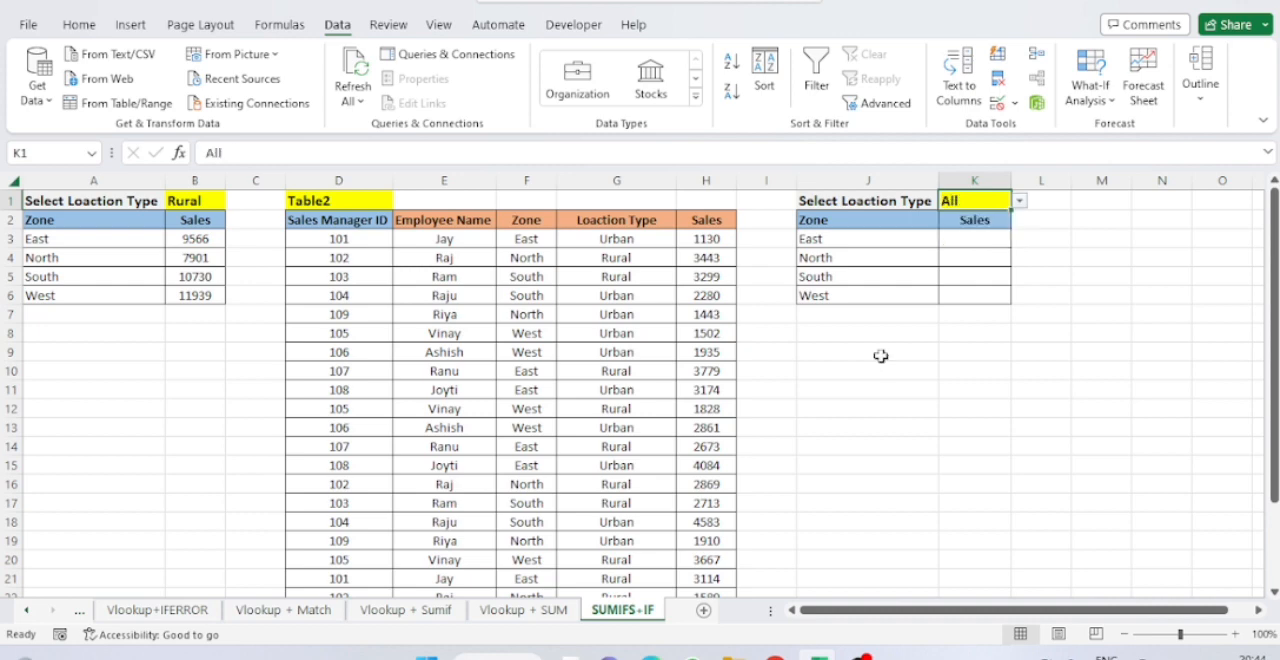
key(Down)
key(Down)
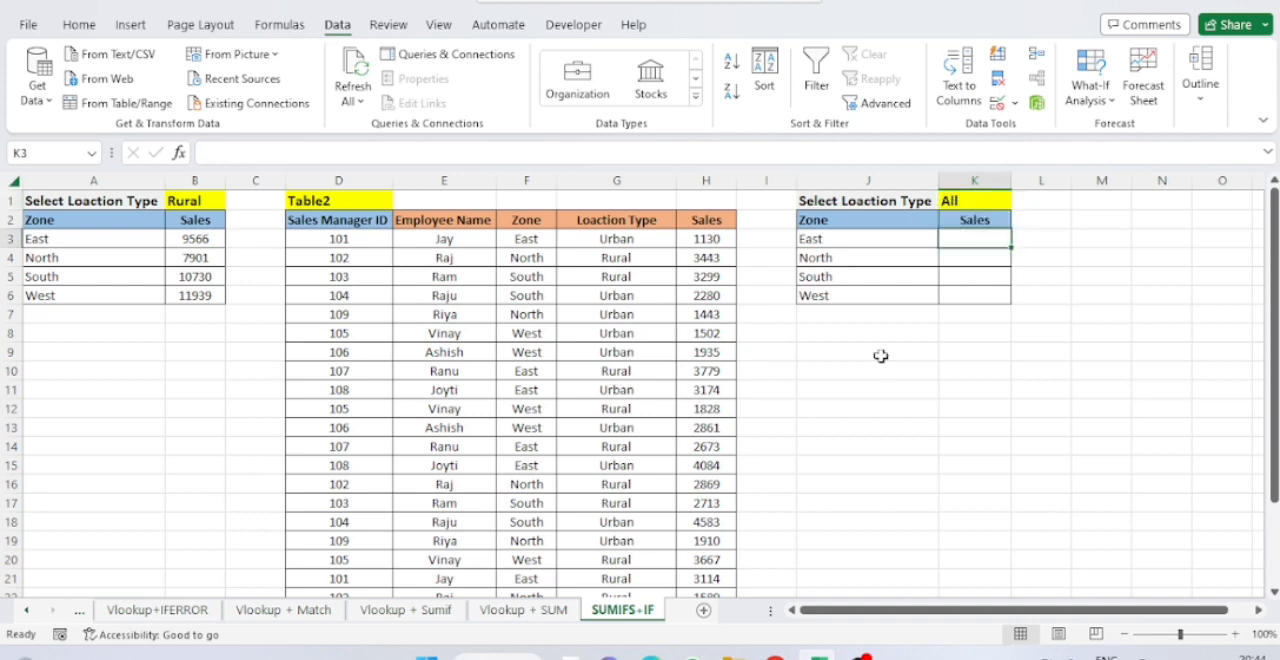
Change the location type in K1 to Urban.
key(Up)
key(Up)
key(alt+Down)
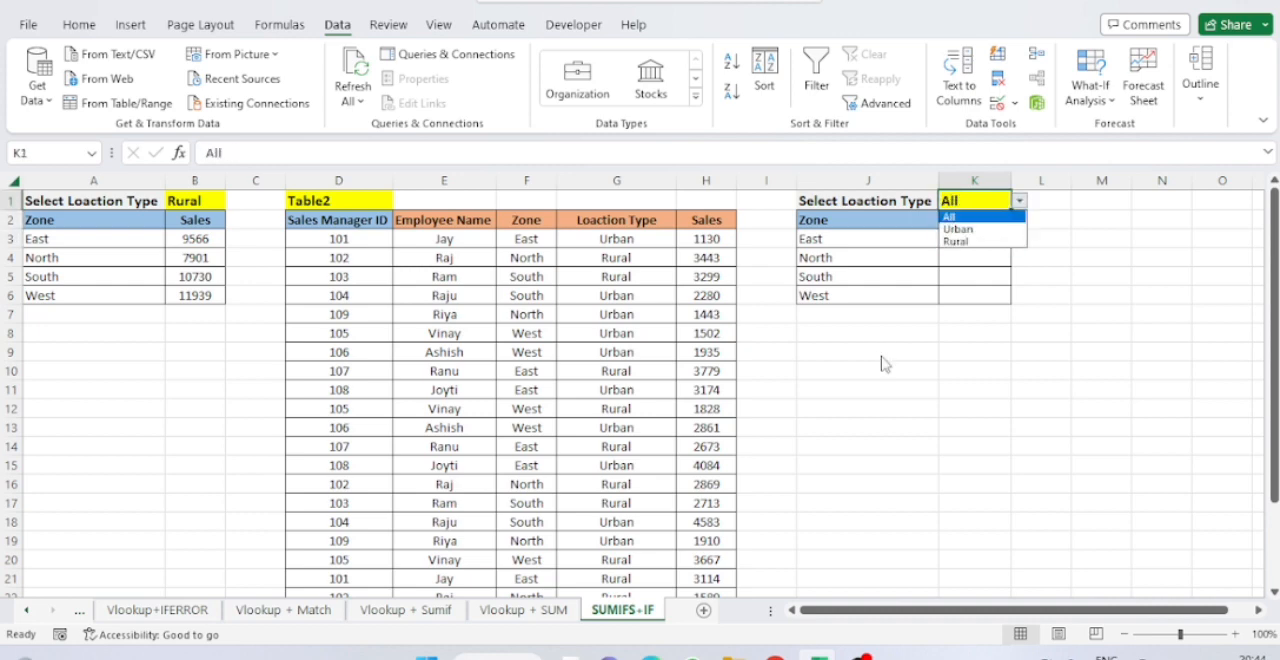
key(Down)
key(Return)
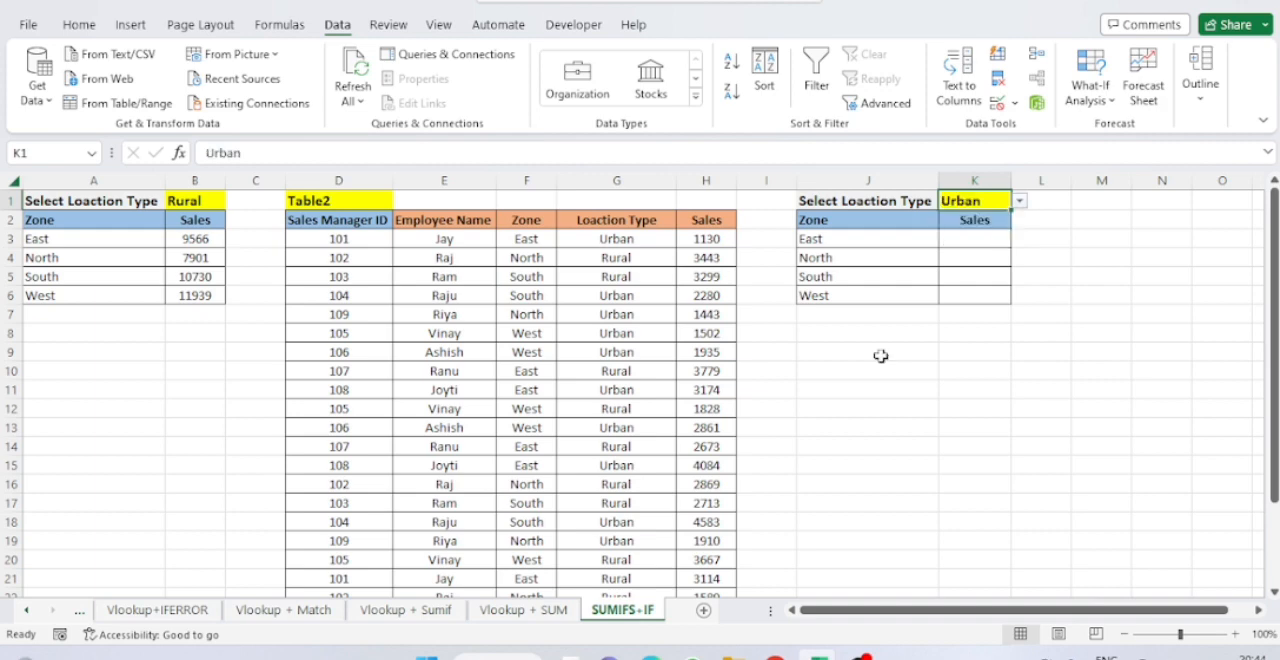
Set the location type in K1 back to Rural.
key(alt+Down)
key(Down)
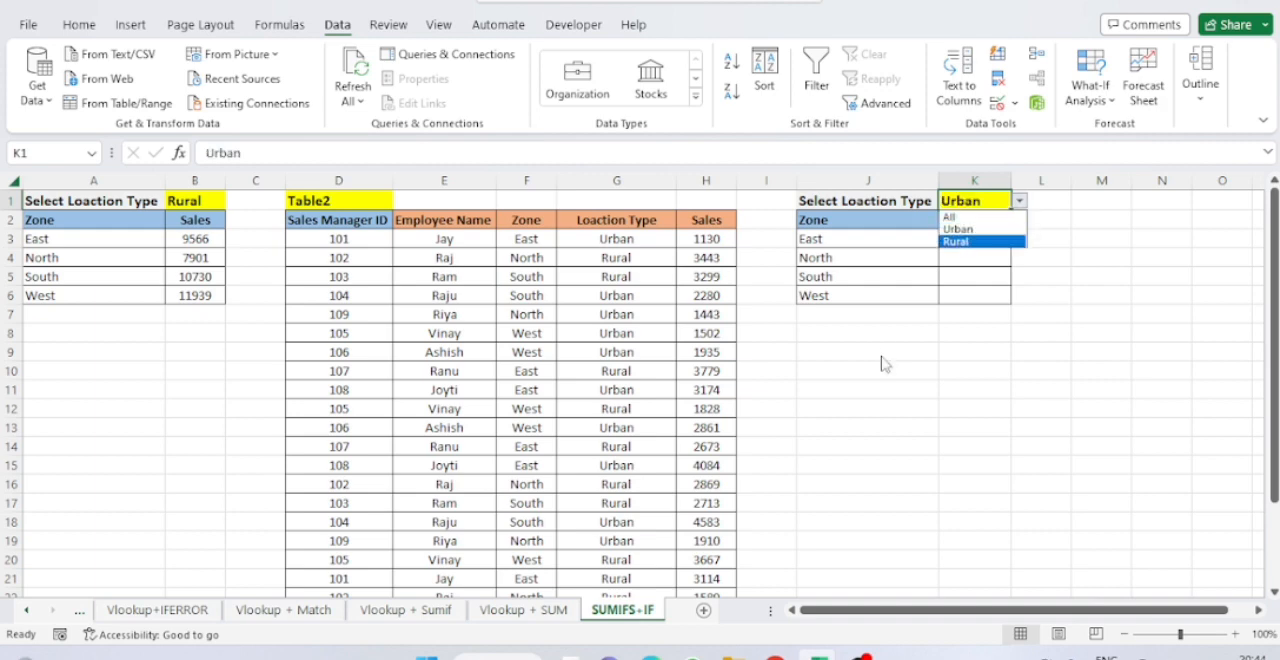
key(Return)
key(Down)
key(Down)
key(Down)
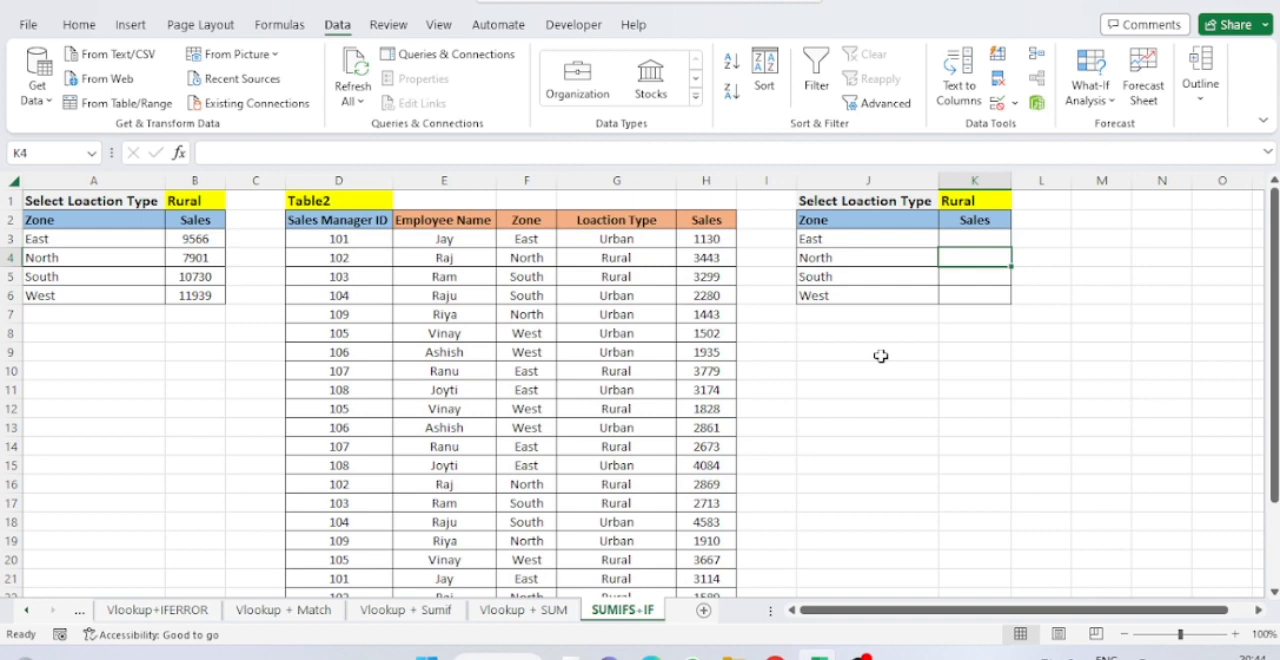
Examine the data validation rule of cell K1 and its dropdown choices.
key(Up)
key(Up)
key(Up)
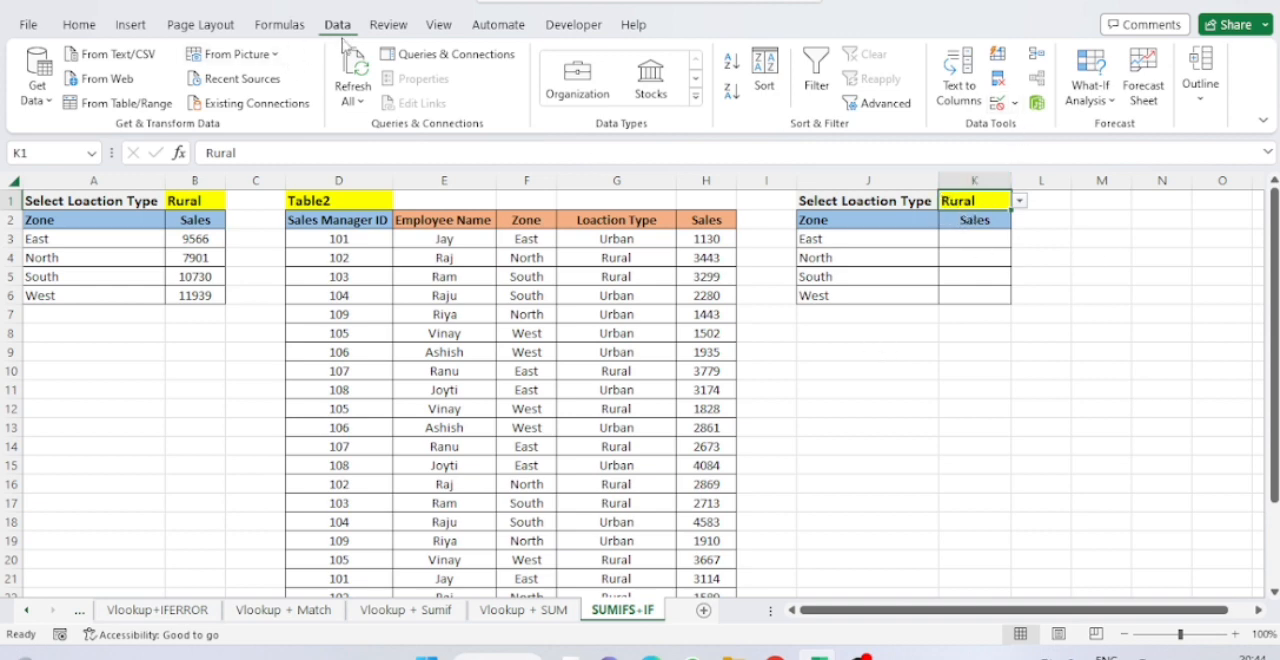
click(1015, 103)
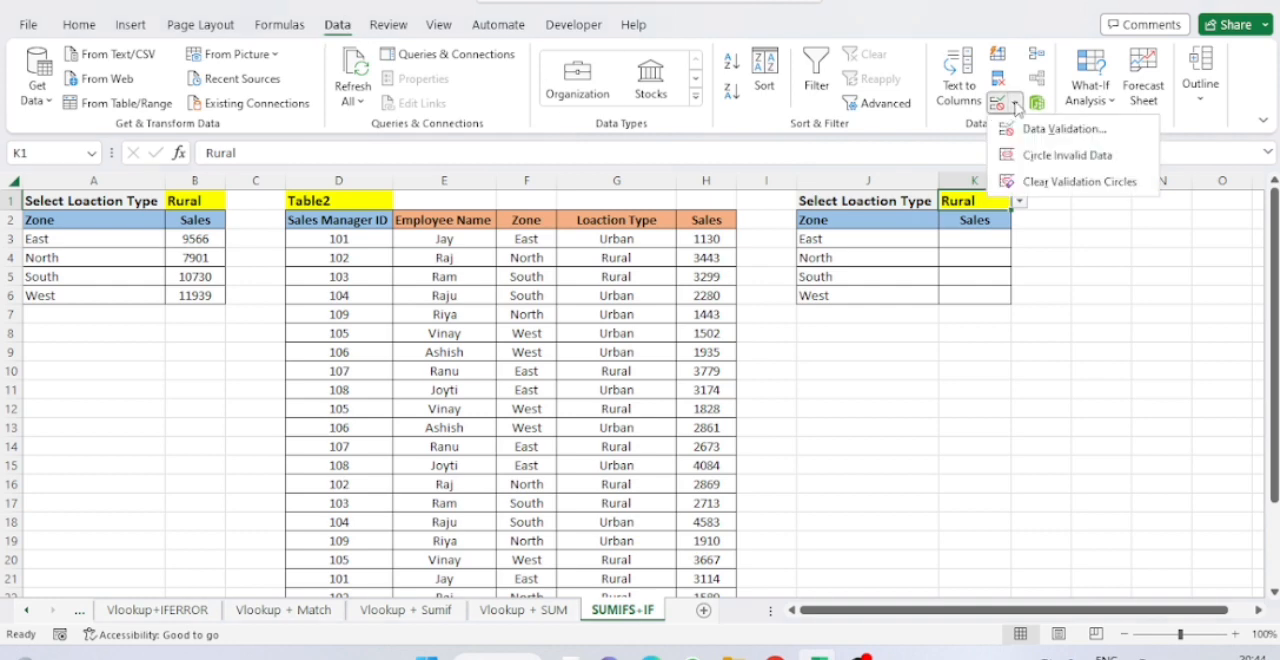
click(1043, 134)
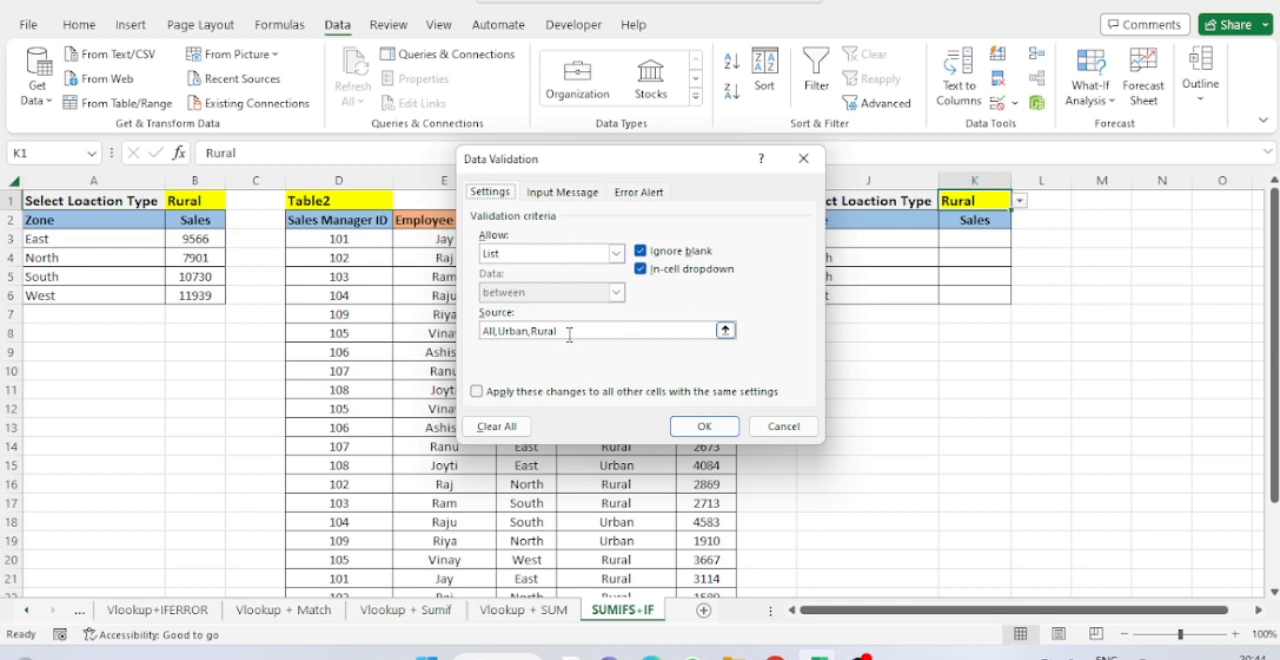
click(698, 427)
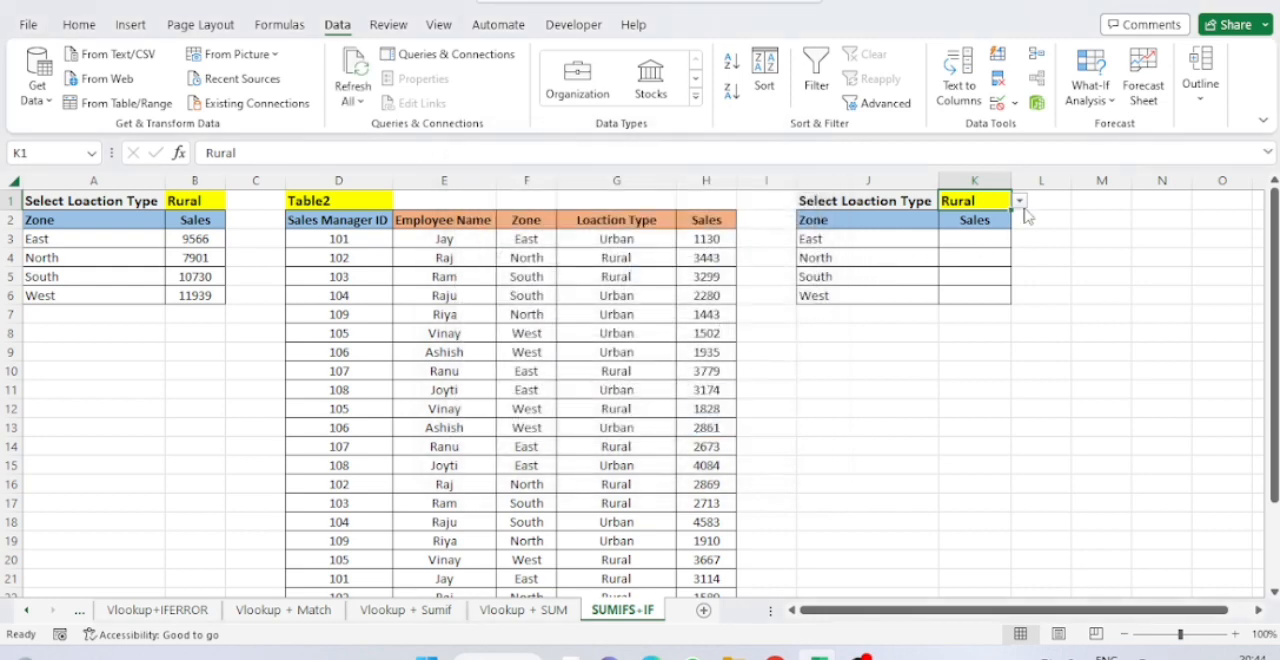
click(1020, 202)
click(1020, 204)
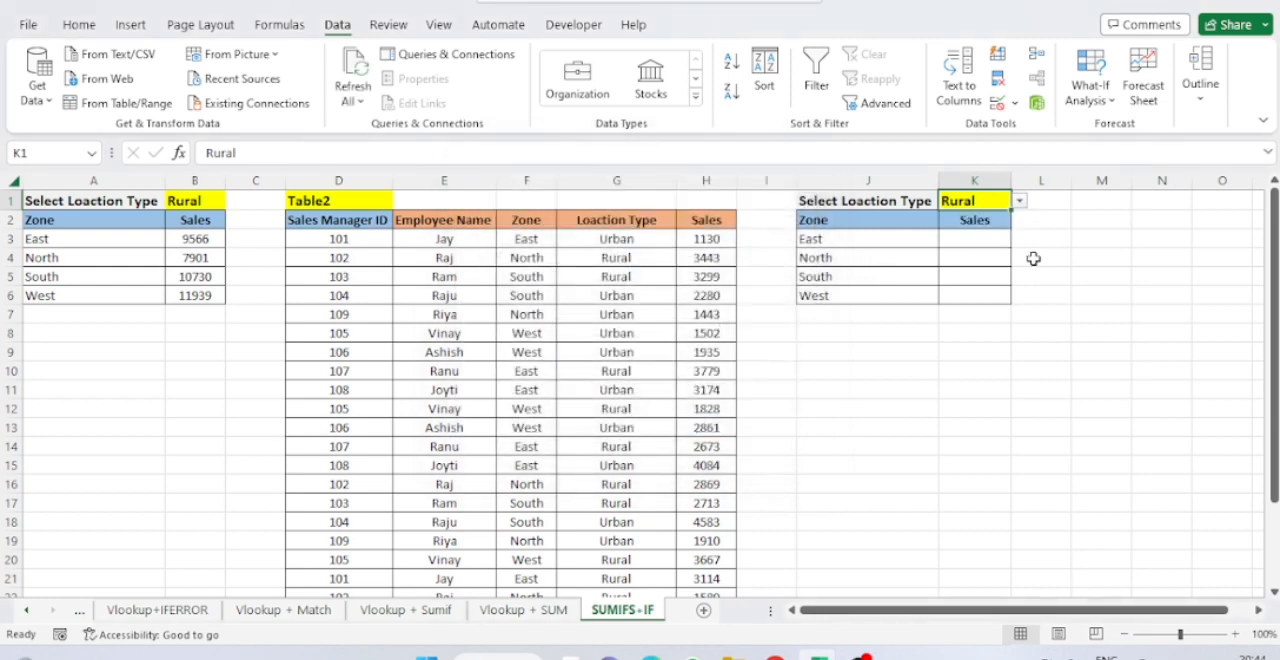
Start a SUMIFS formula in K3 with the absolute Sales column $H:$H as the sum range.
click(960, 238)
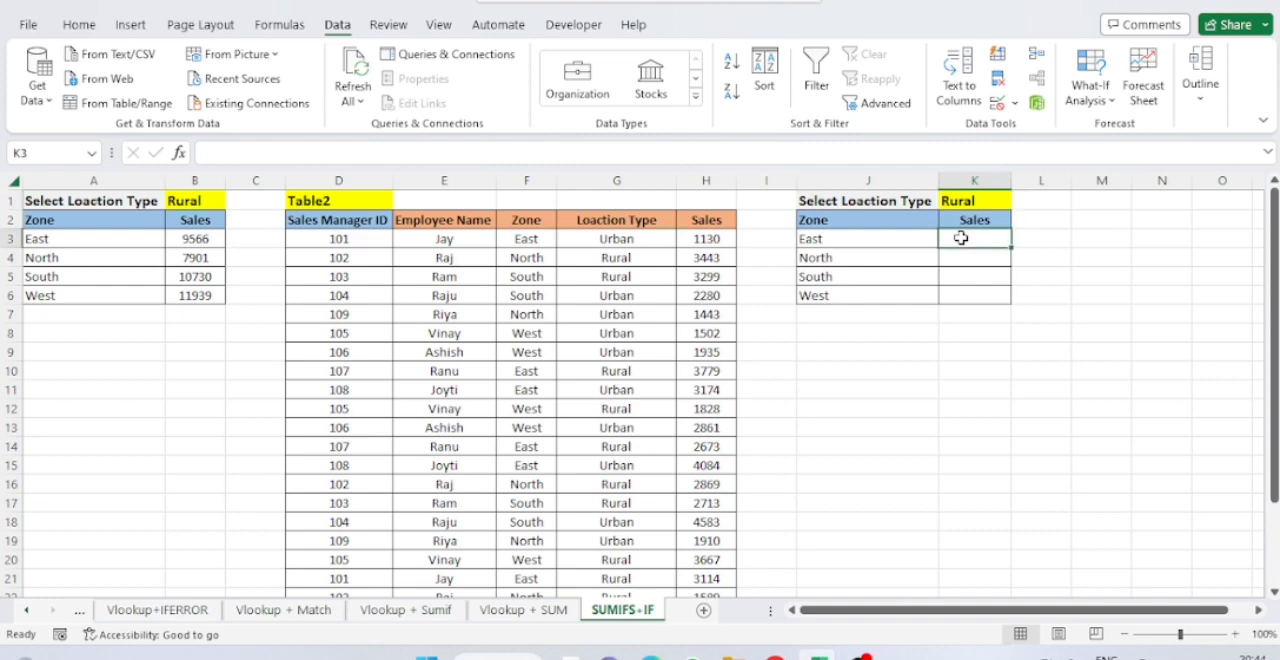
text(=sum)
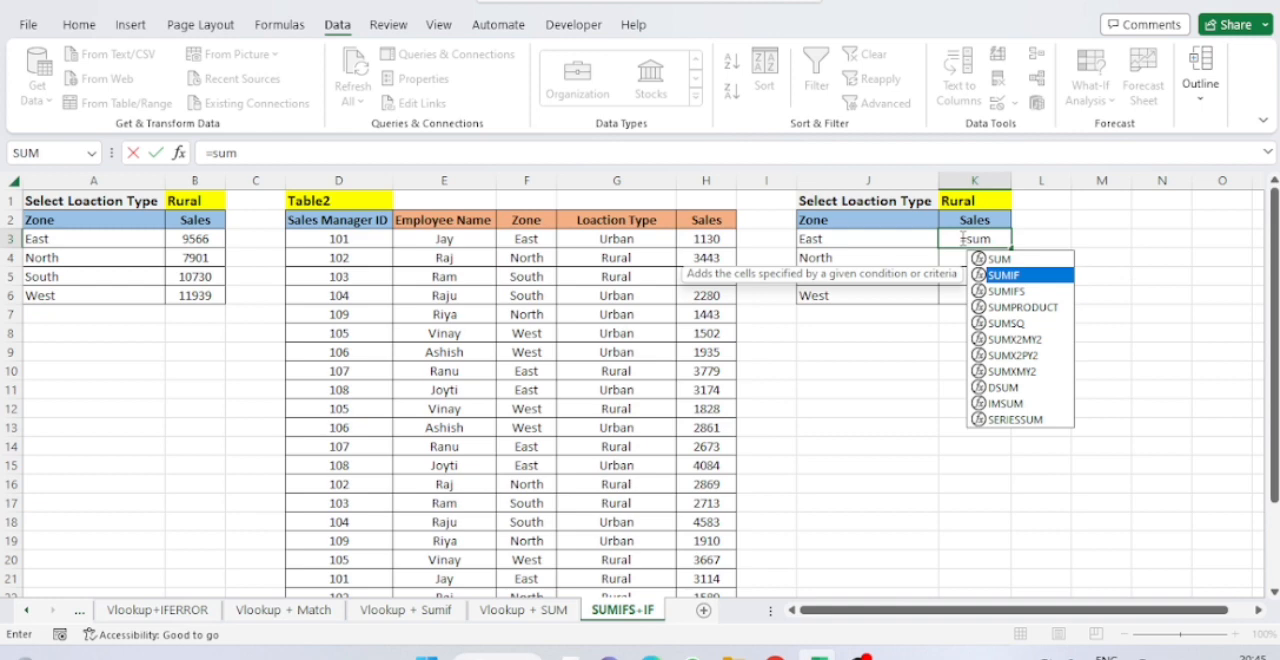
key(Down)
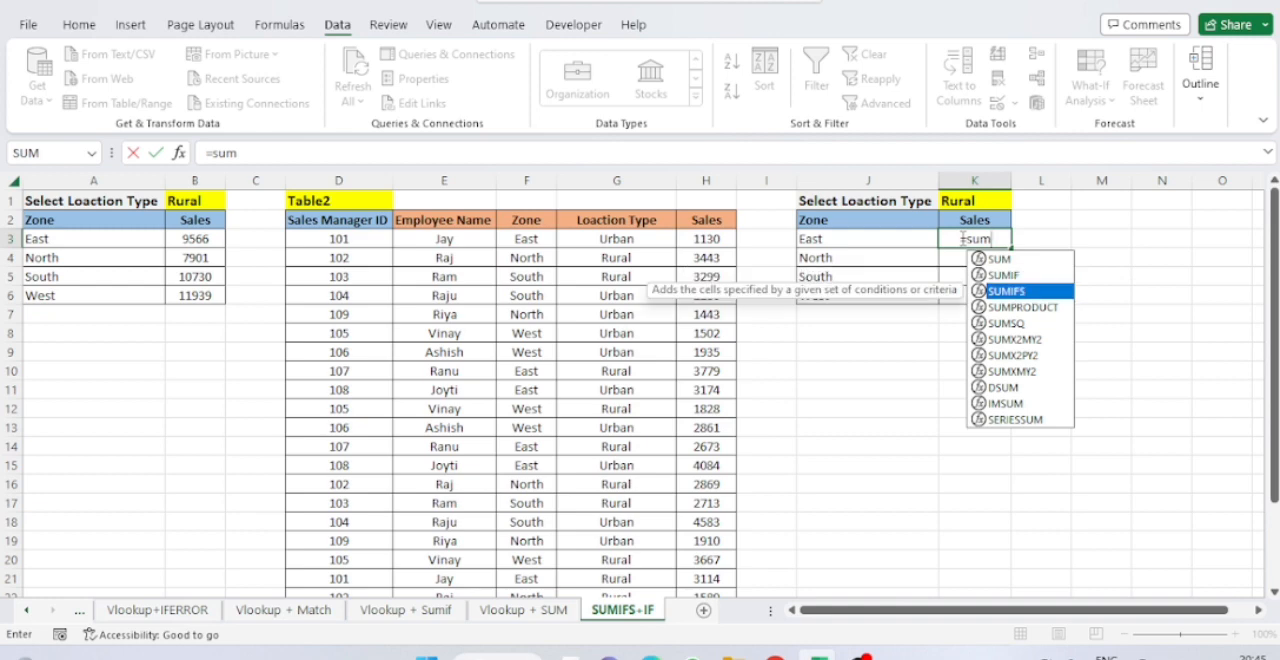
key(Tab)
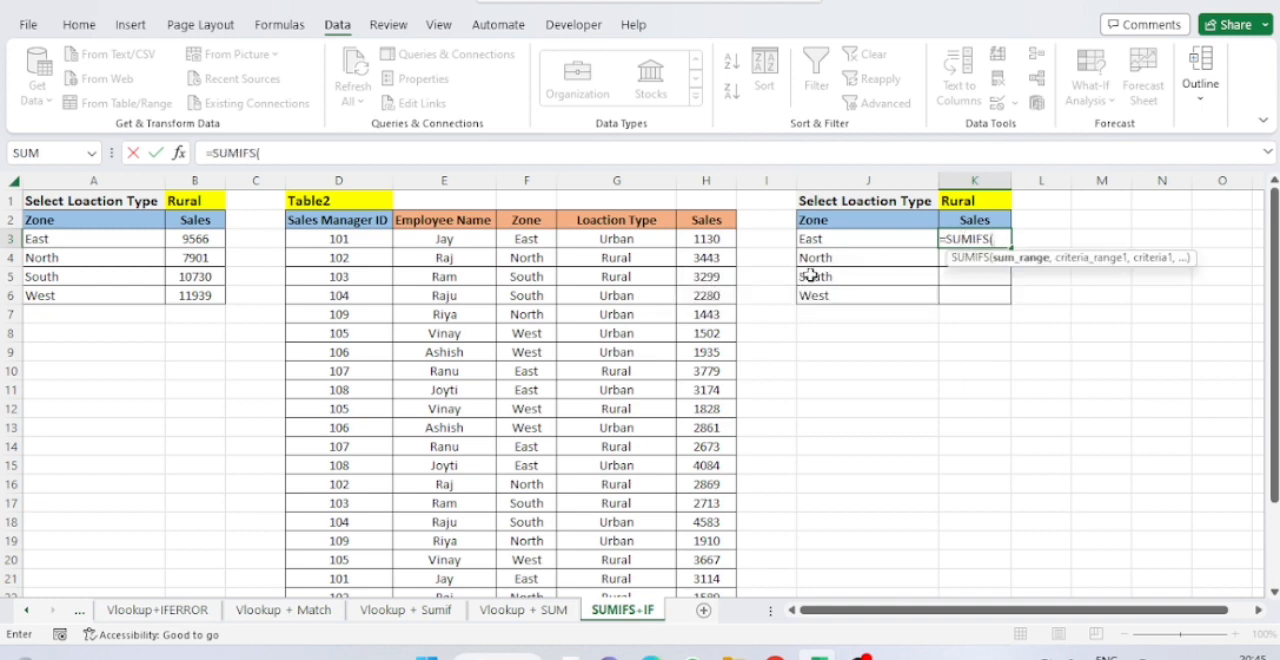
click(710, 241)
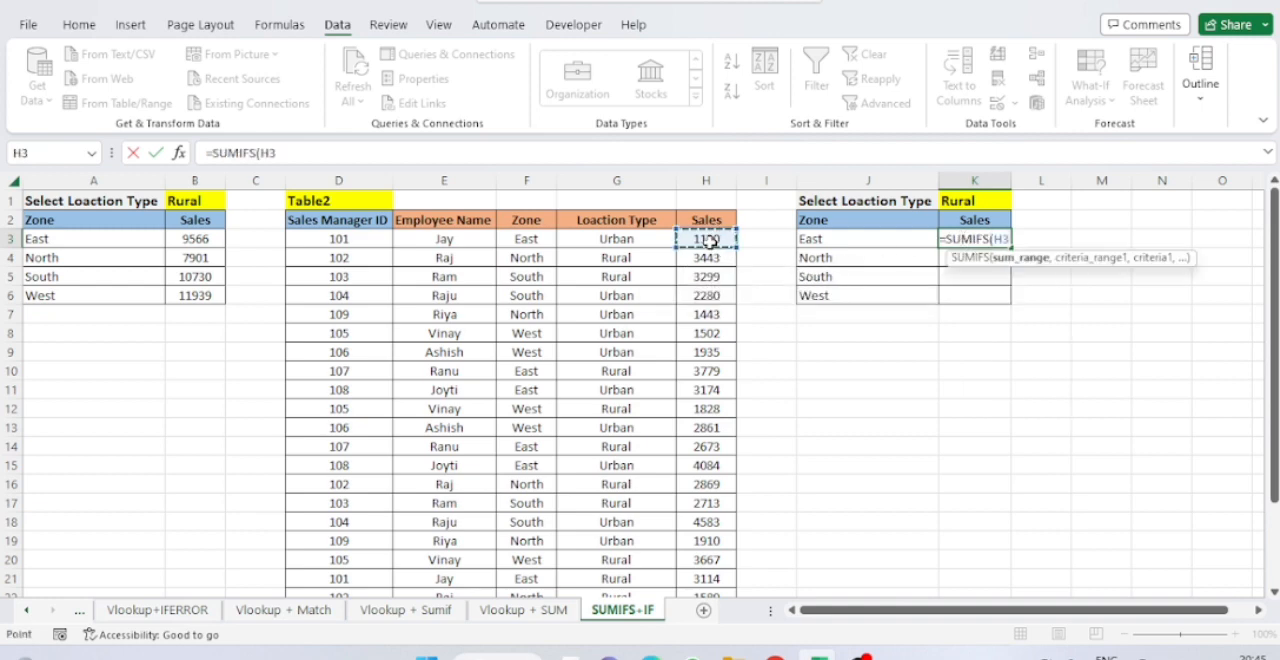
key(ctrl+space)
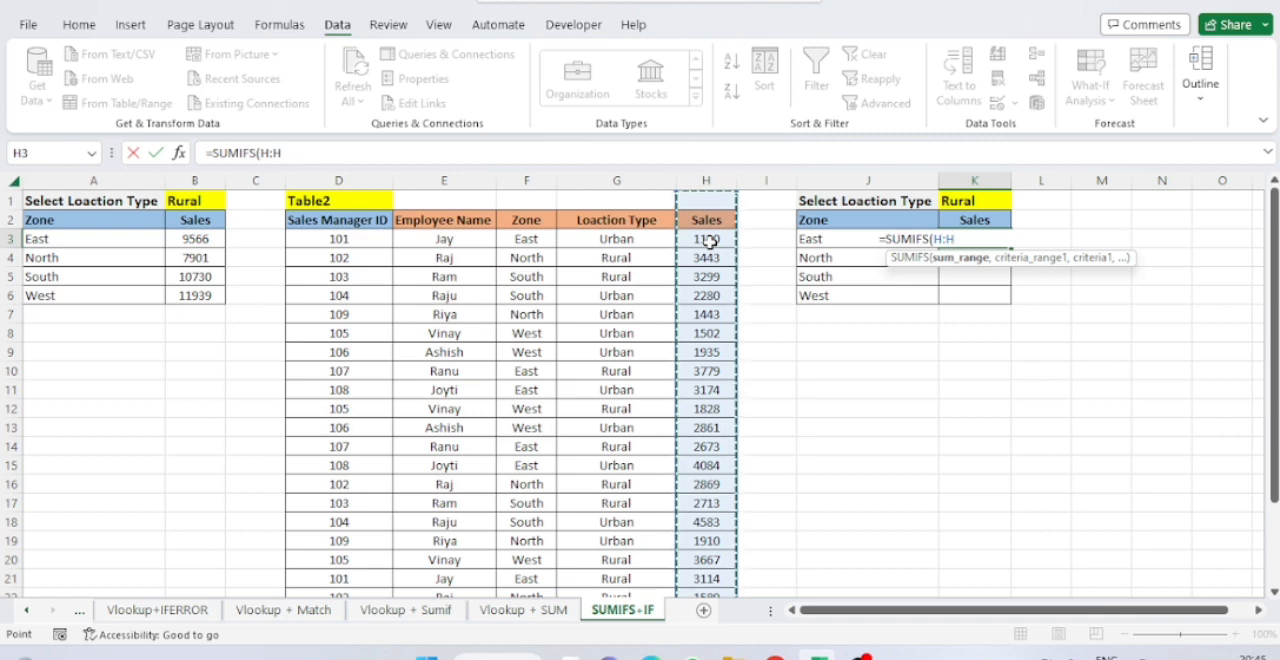
key(F4)
text(,)
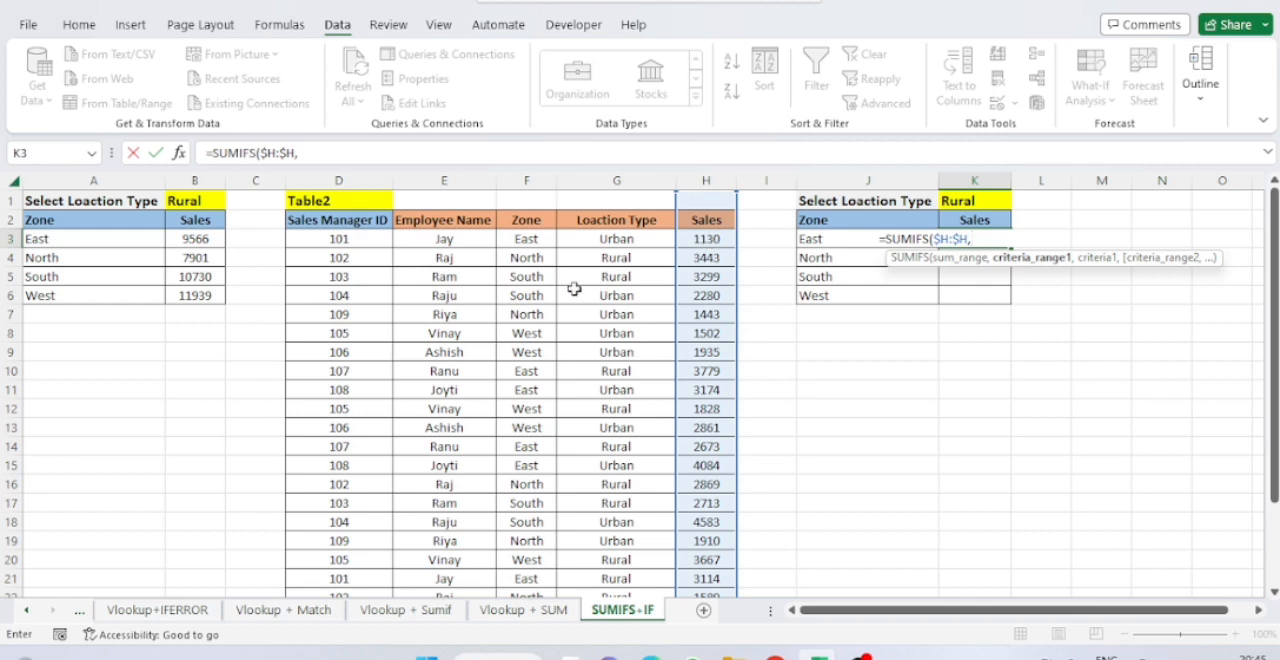
Add the absolute Zone column $F:$F as the first criteria range of the SUMIFS formula in K3.
click(533, 247)
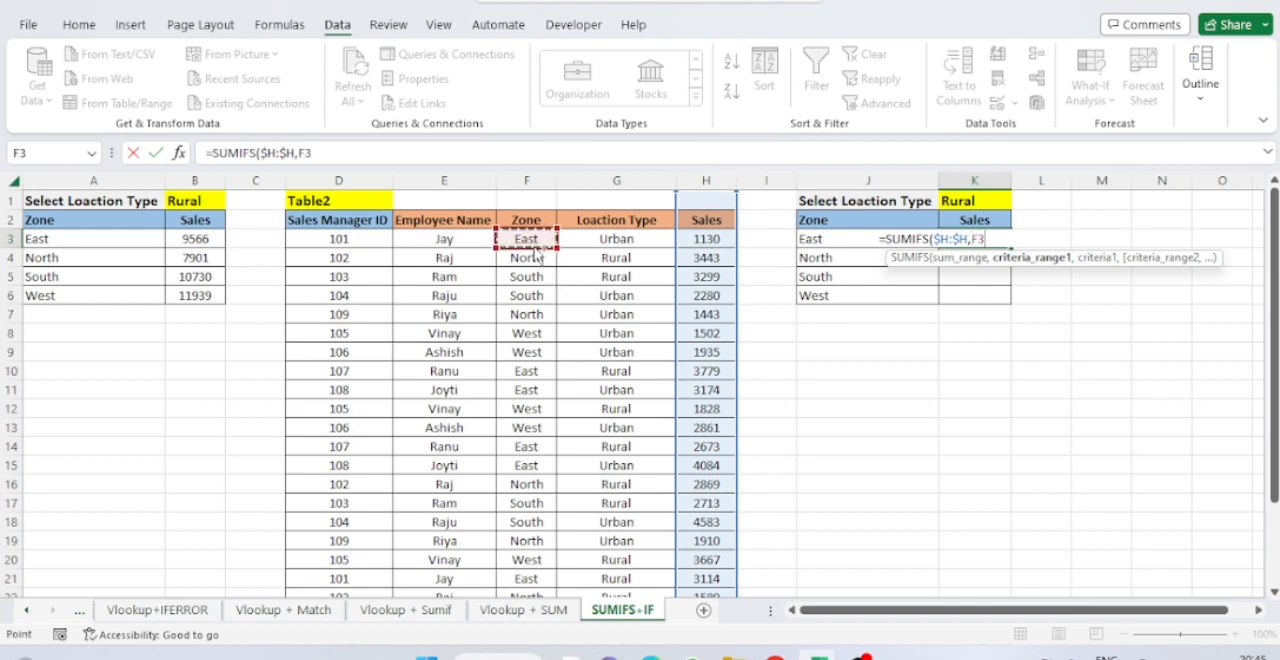
key(ctrl+space)
key(F4)
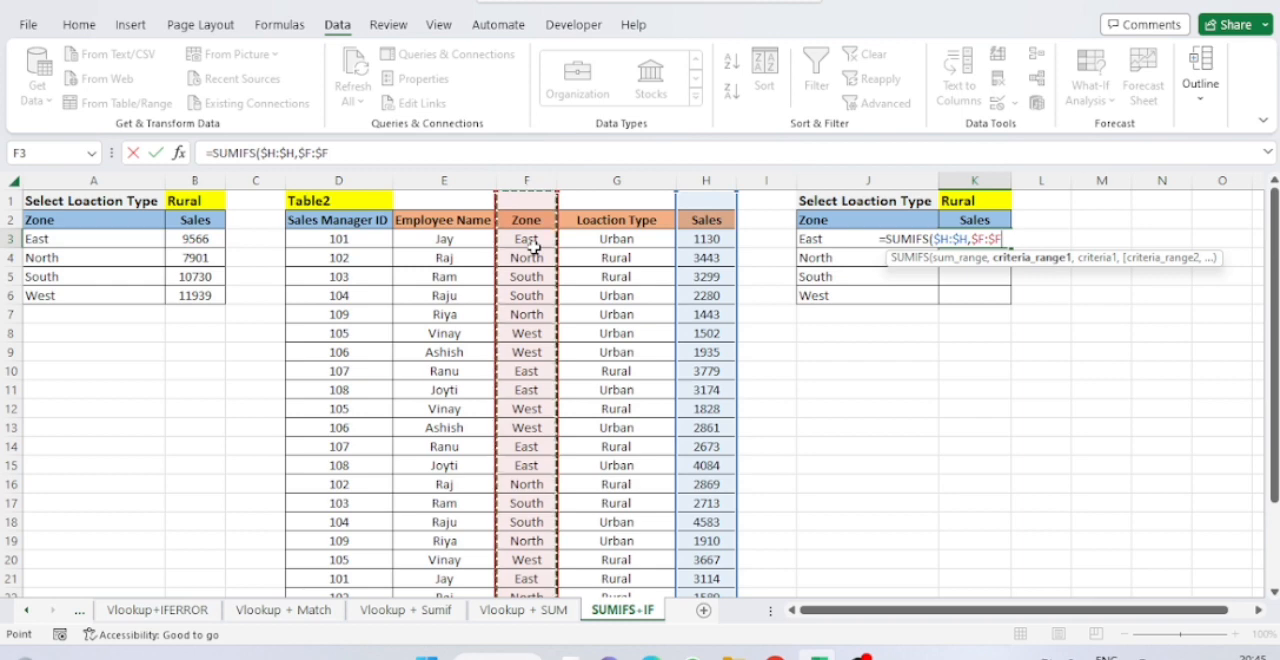
Use the zone cell $J3, with only its column locked, as the first criterion and enter the SUMIFS formula.
text(,)
key(Left)
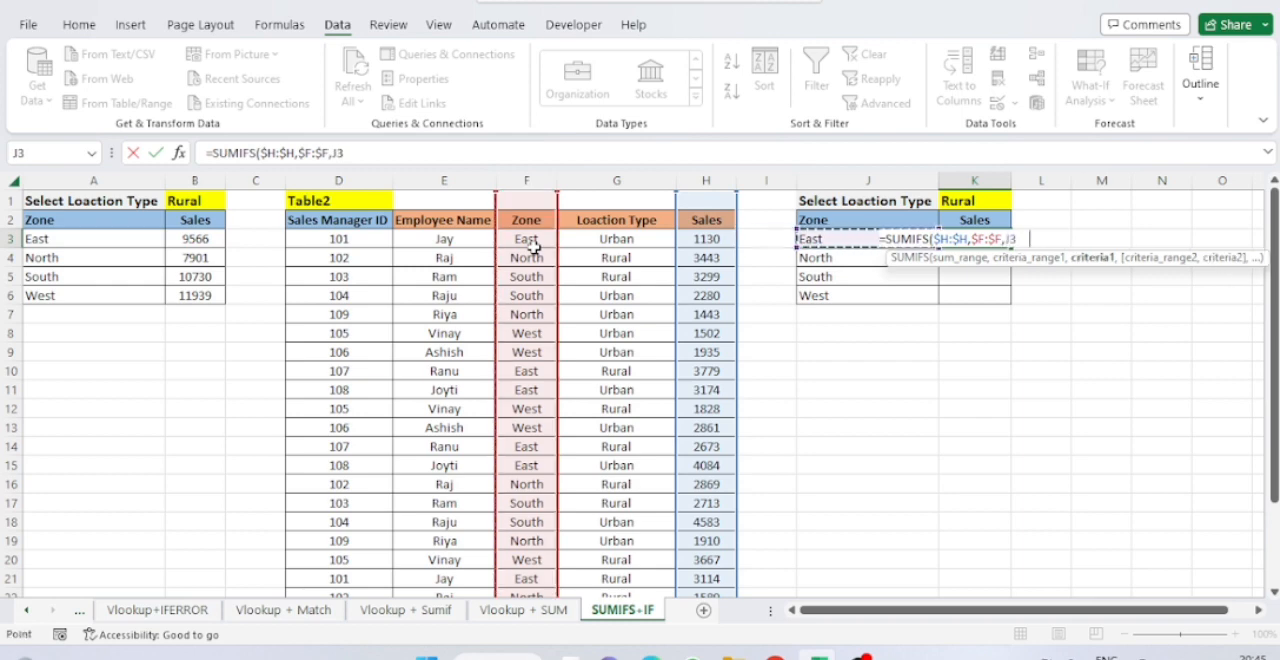
key(F4)
key(F4)
key(F4)
text(,)
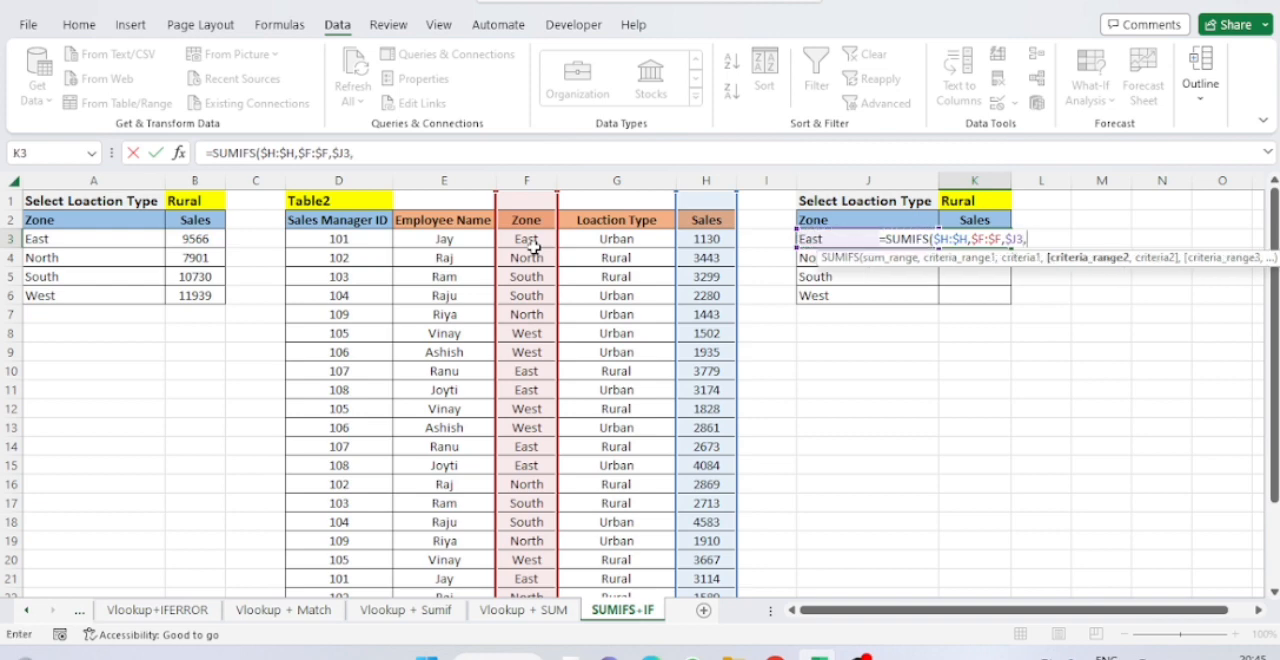
key(BackSpace)
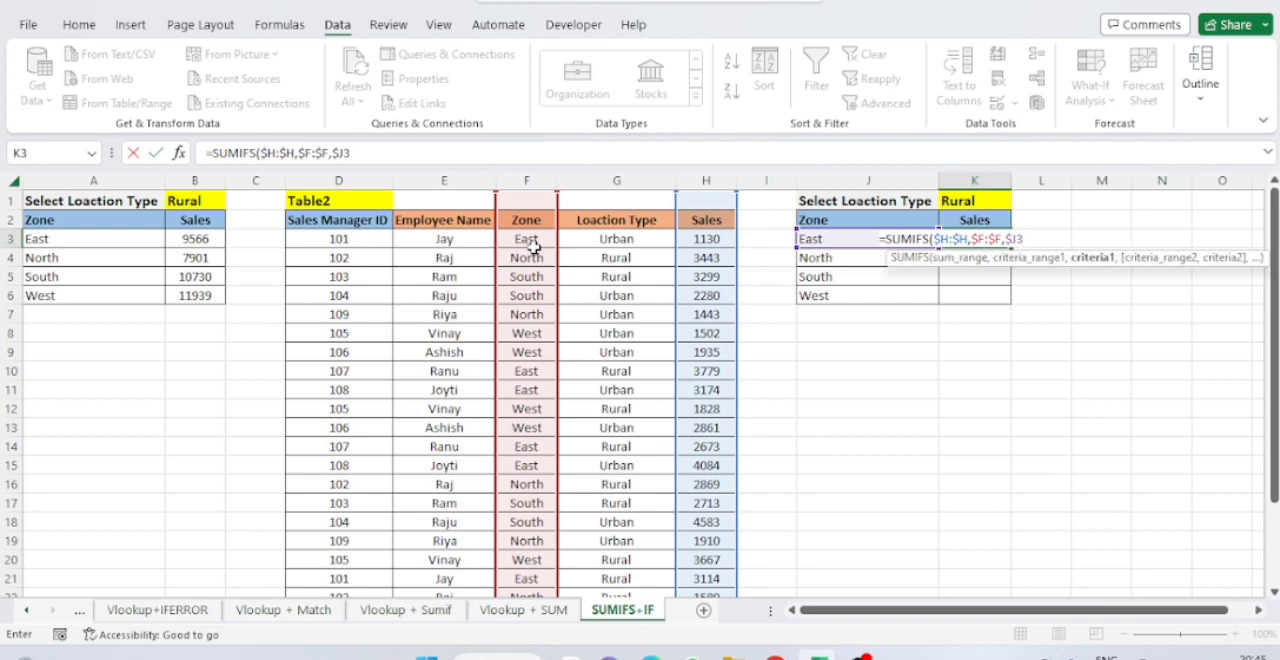
text())
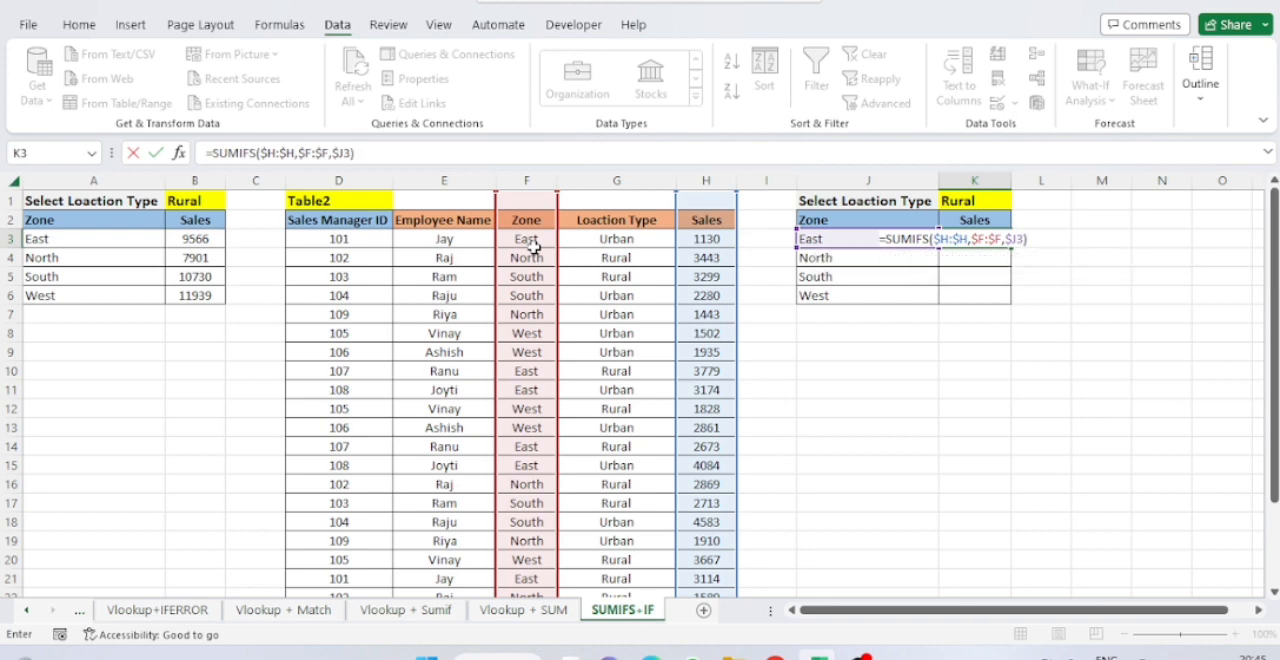
key(Return)
Fill the zone-only SUMIFS formula from K3 down through the remaining zones.
key(Up)
key(shift+Down)
key(shift+Down)
key(shift+Down)
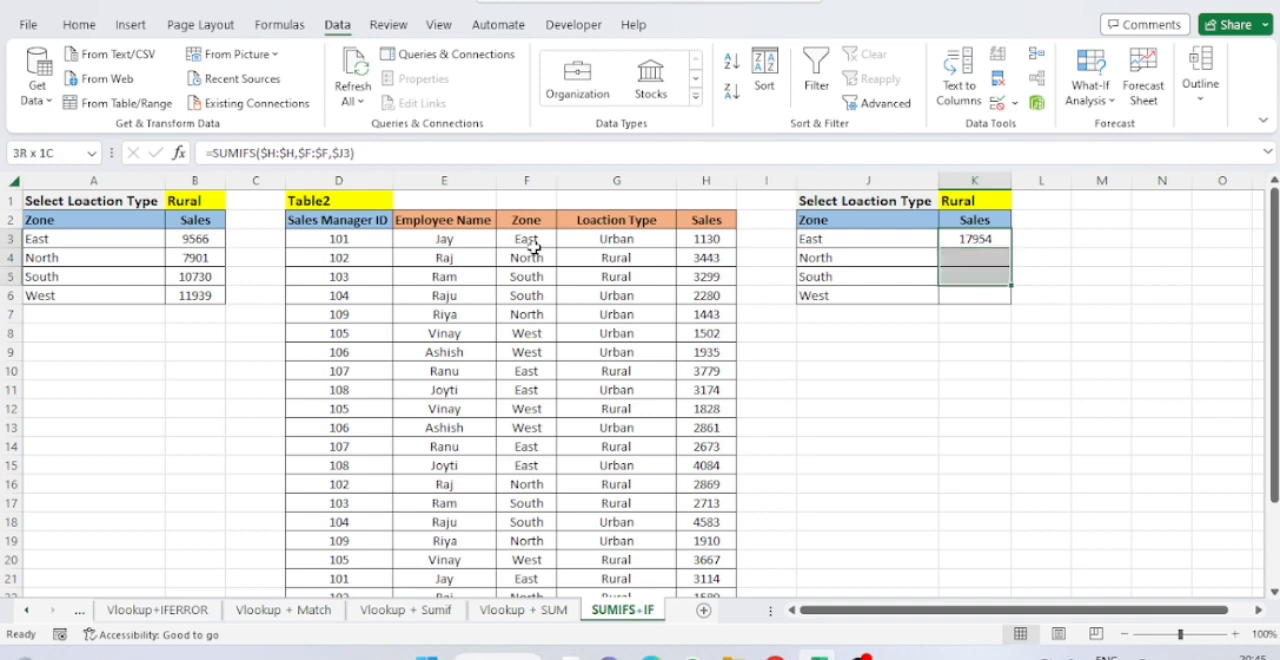
key(ctrl+d)
Test the zone-only formula by switching the location type in K1 to Urban and to All.
key(Up)
key(Up)
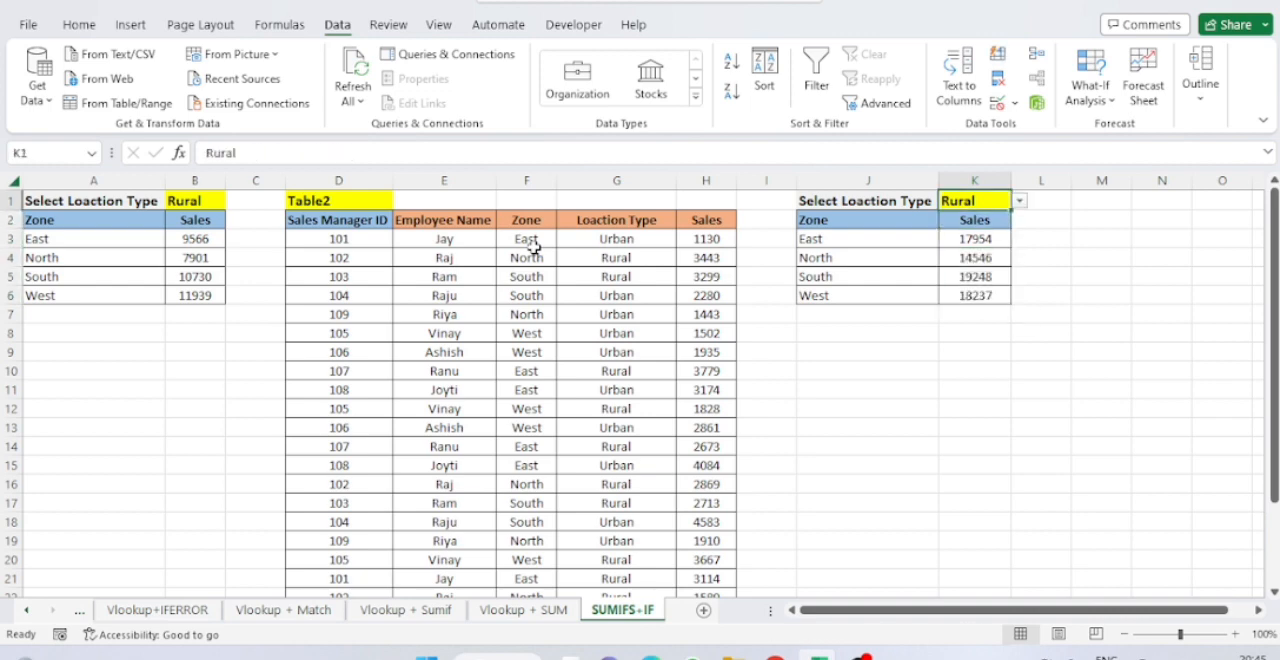
key(alt+Down)
key(Up)
key(Return)
key(alt+Down)
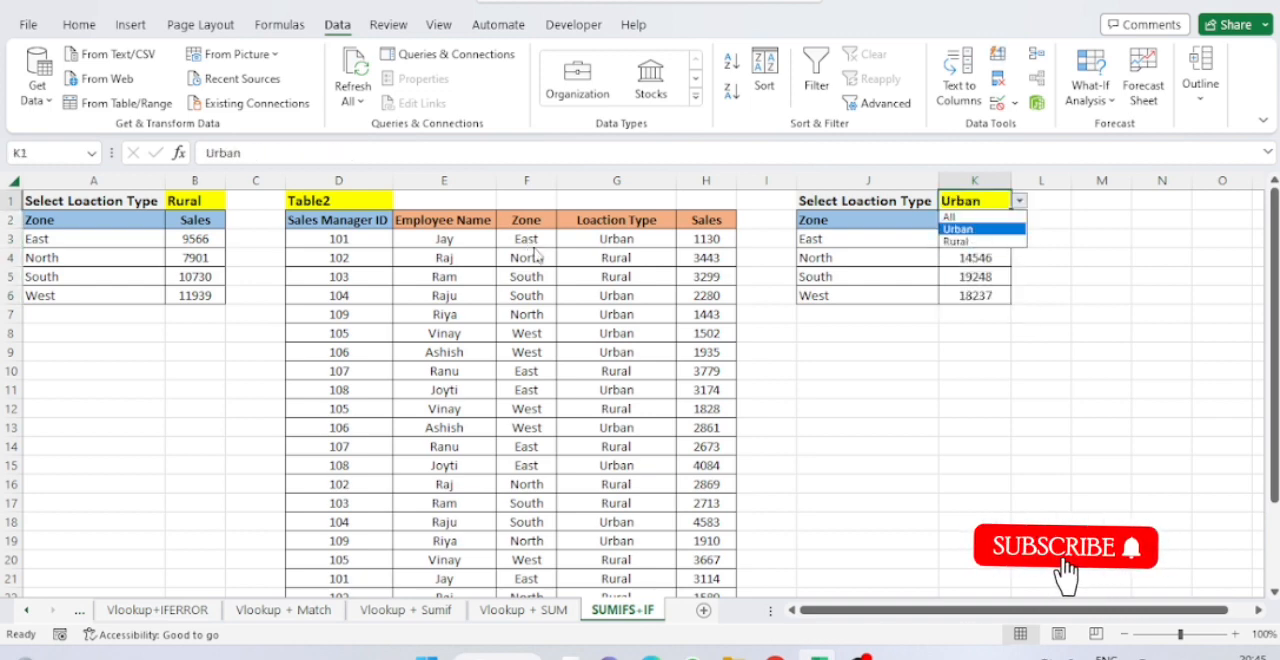
key(Up)
key(Return)
Clear the Sales formulas in K4:K6, keeping only the one in K3.
key(Down)
key(Down)
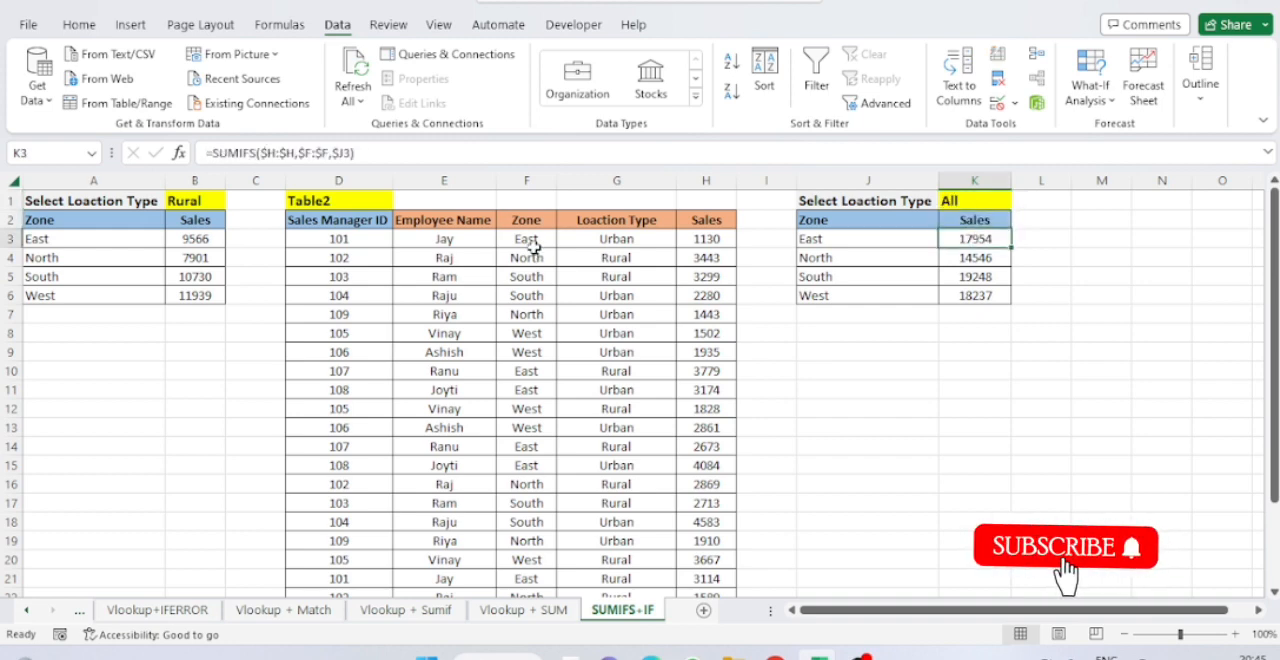
key(Down)
key(shift+Down)
key(shift+Down)
key(Delete)
key(Up)
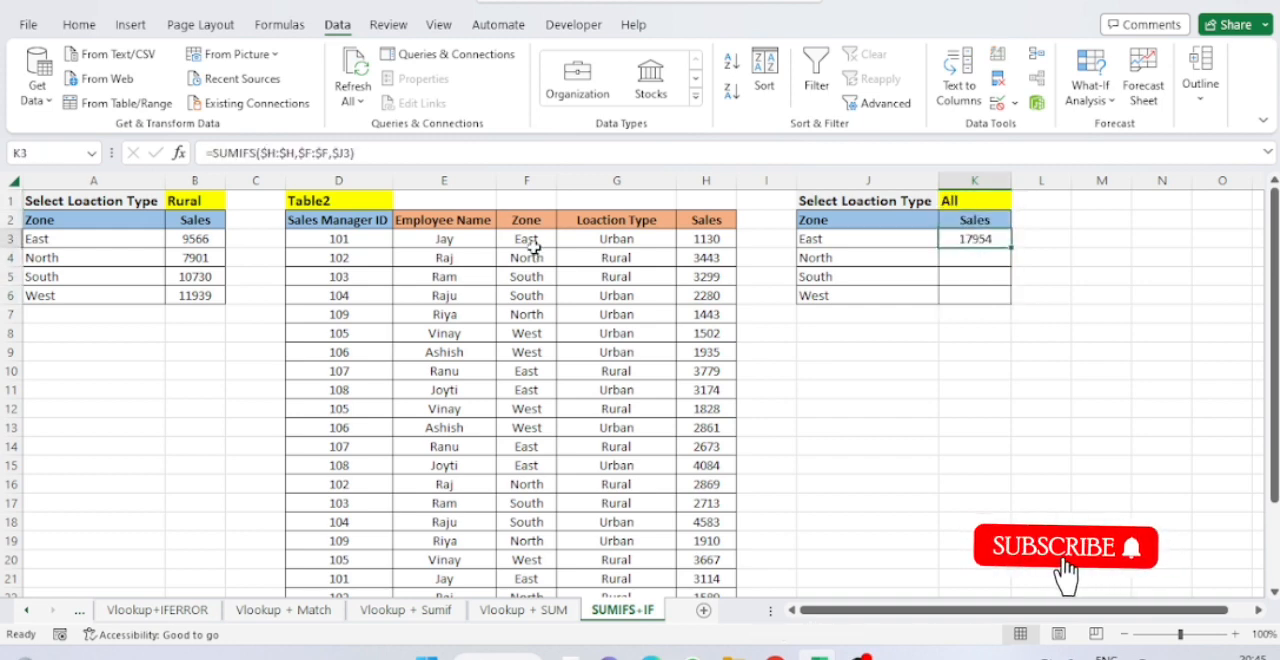
Extend the K3 SUMIFS formula with the absolute Loaction Type column $G:$G as the second criteria range.
key(F2)
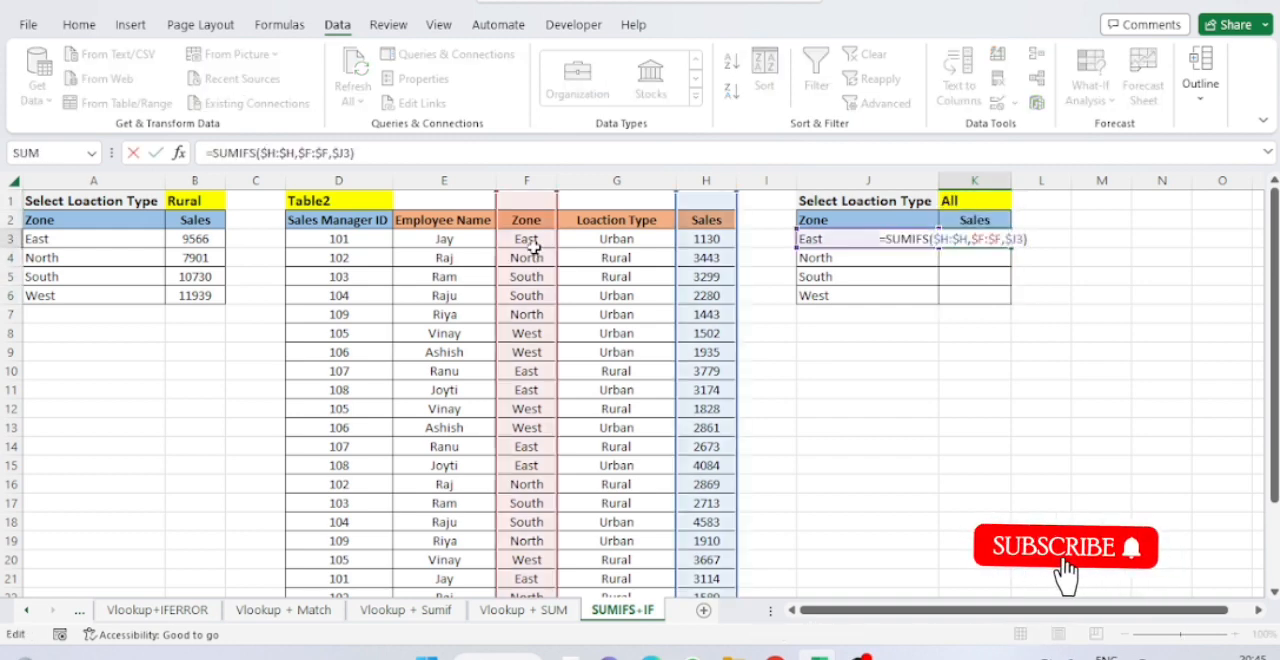
key(BackSpace)
text(,)
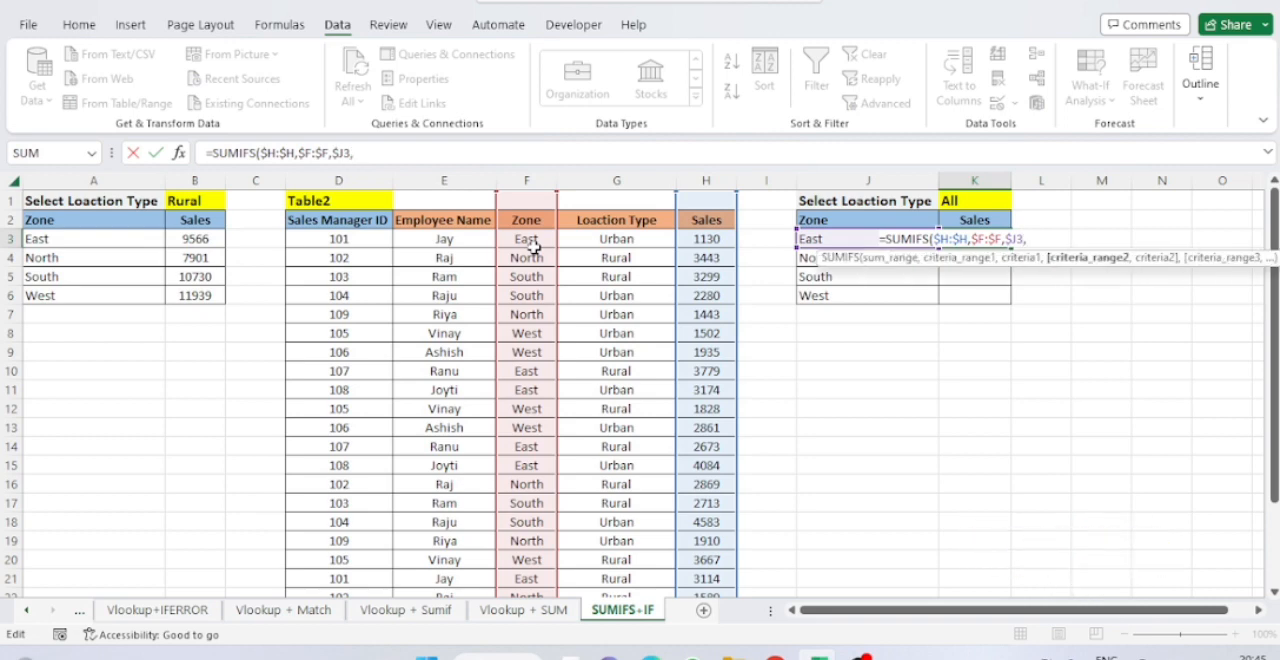
click(613, 243)
key(ctrl+space)
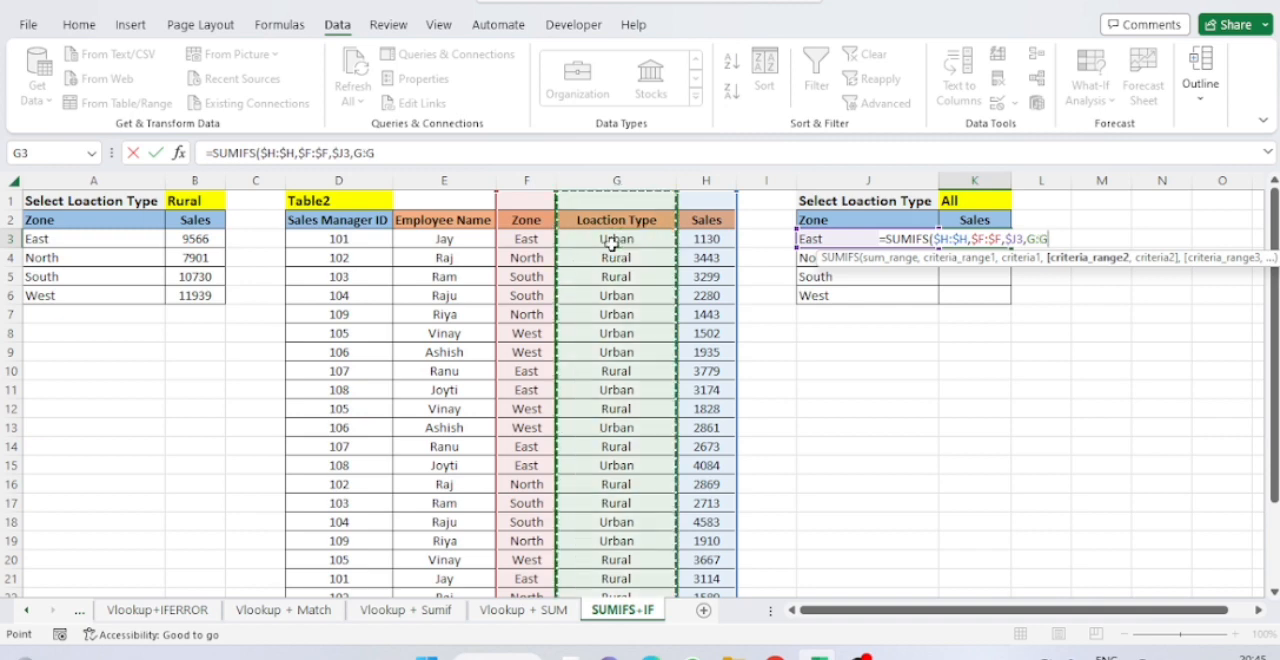
key(F4)
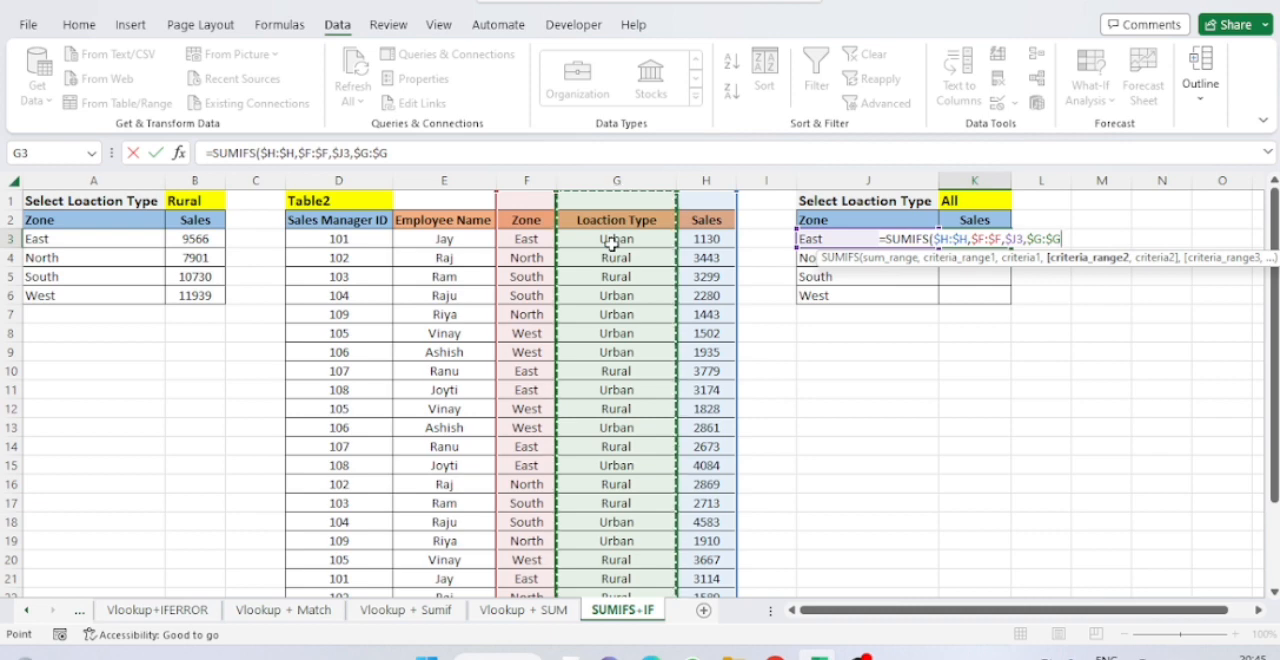
Begin the second criterion as a nested IF function that tests whether $K$1="All".
text(,)
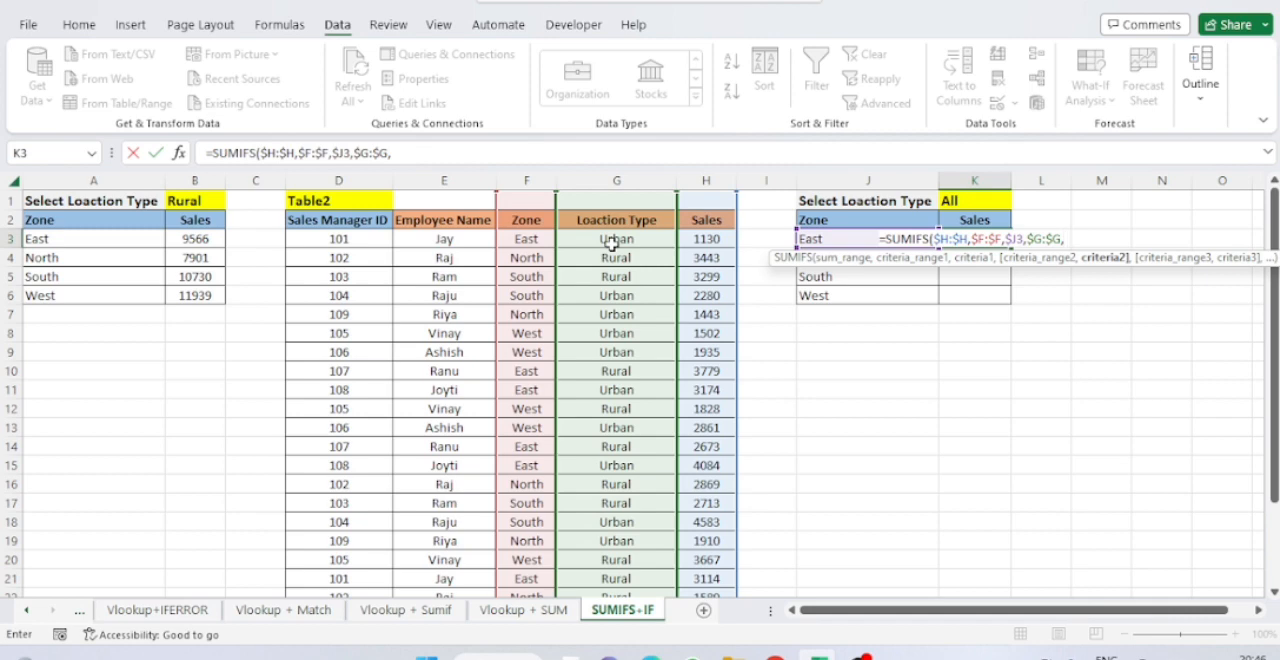
text(if)
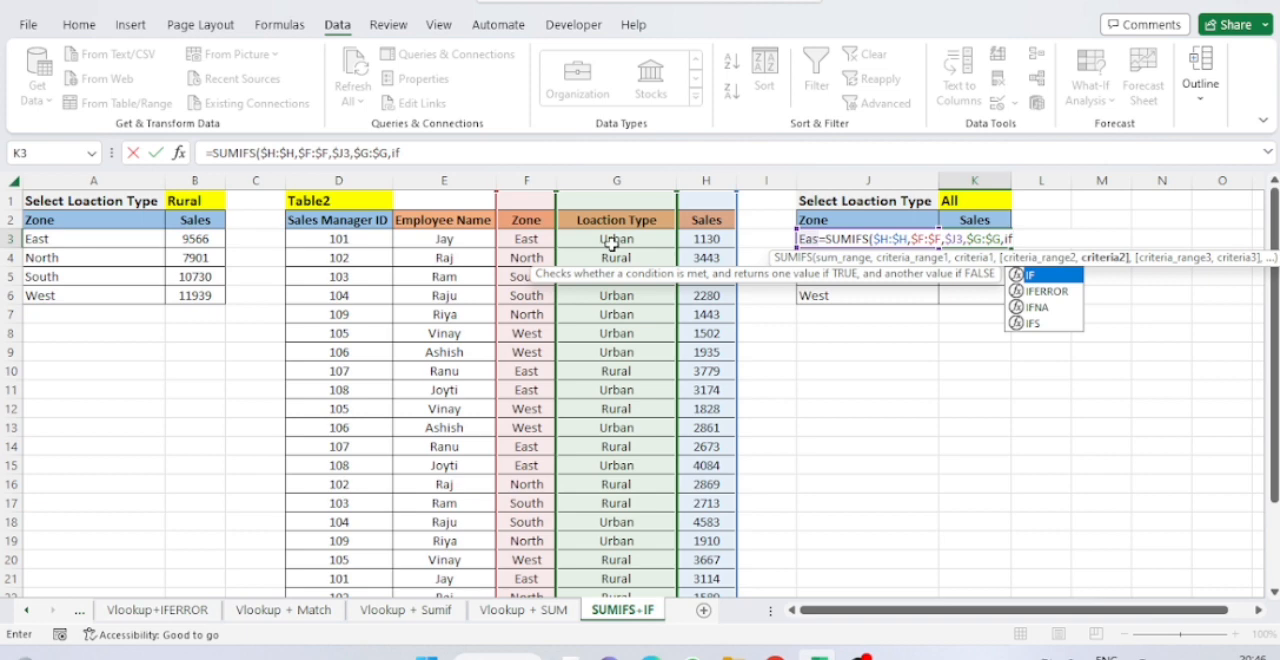
key(Tab)
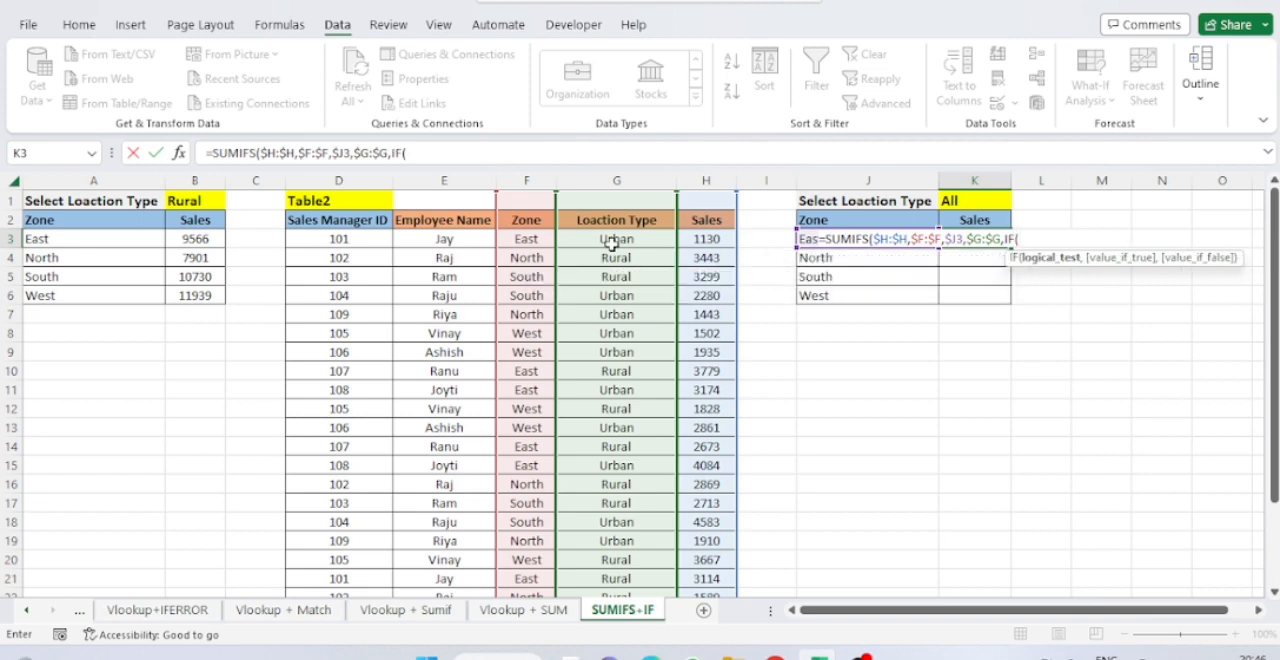
key(Up)
key(Up)
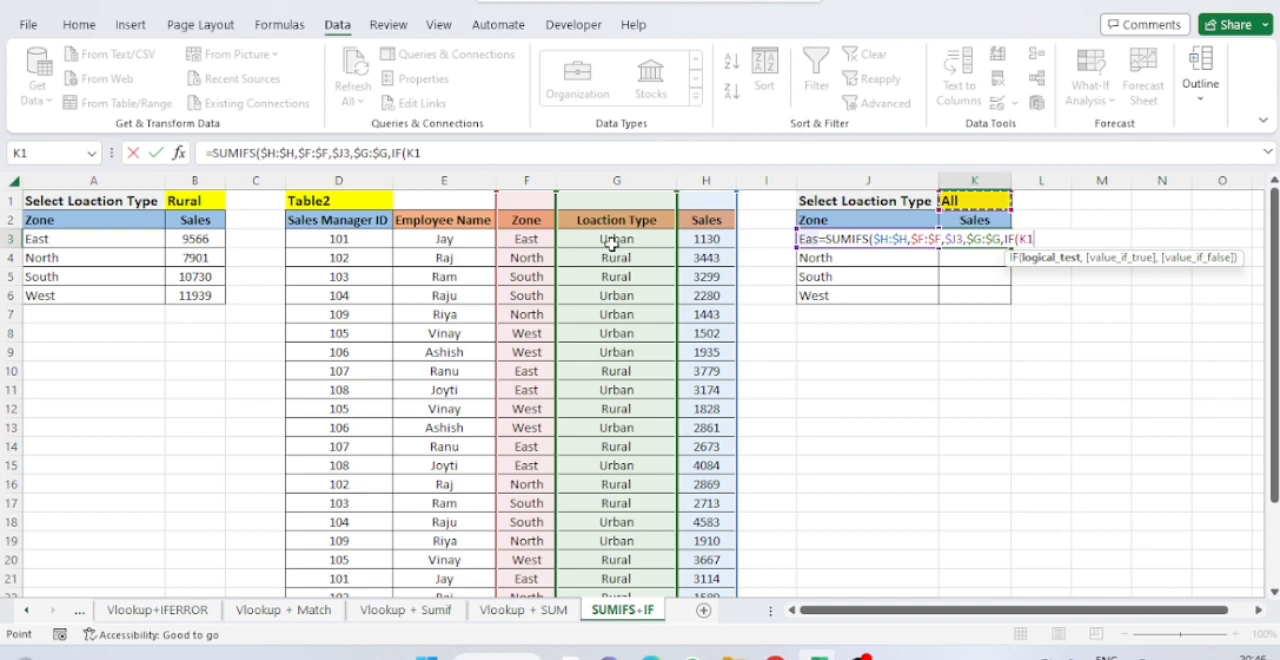
key(F4)
text(=)
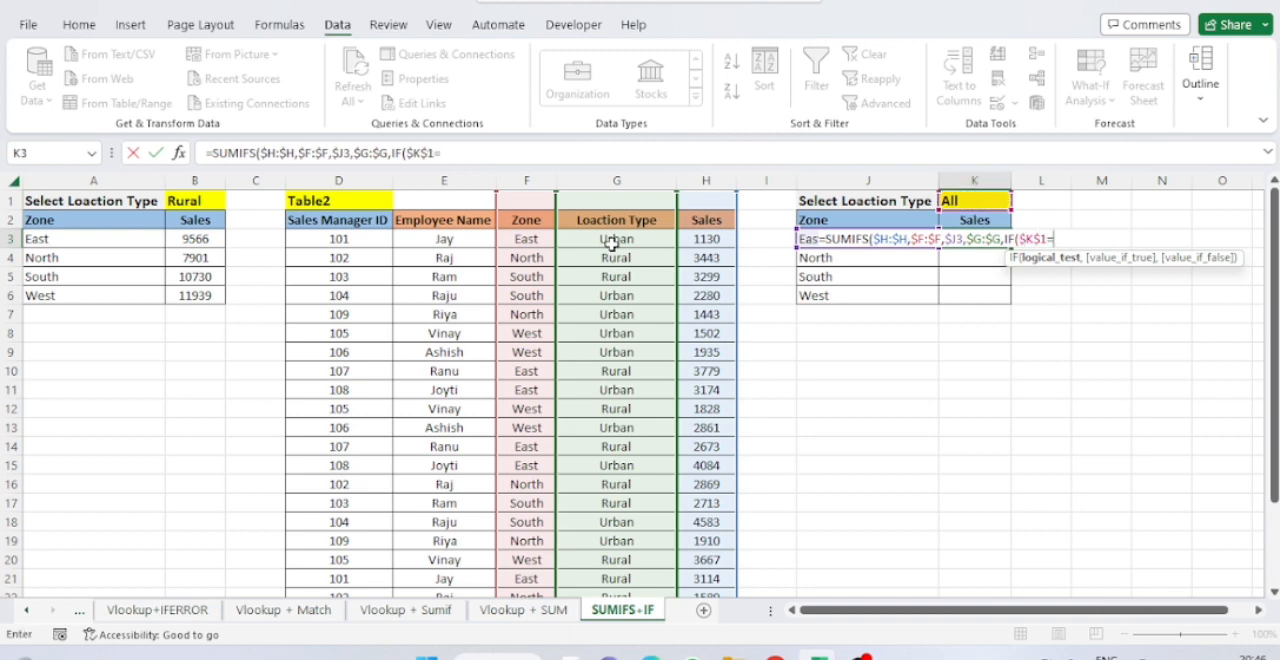
text("All)
text(",)
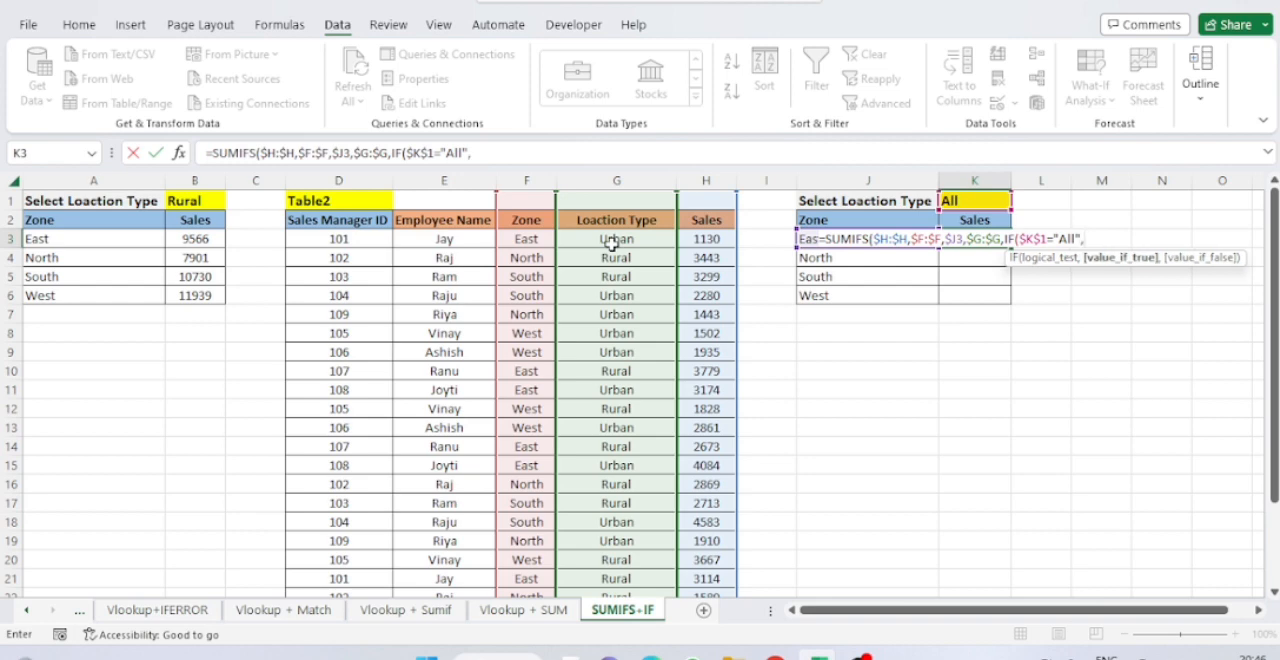
text("<>",)
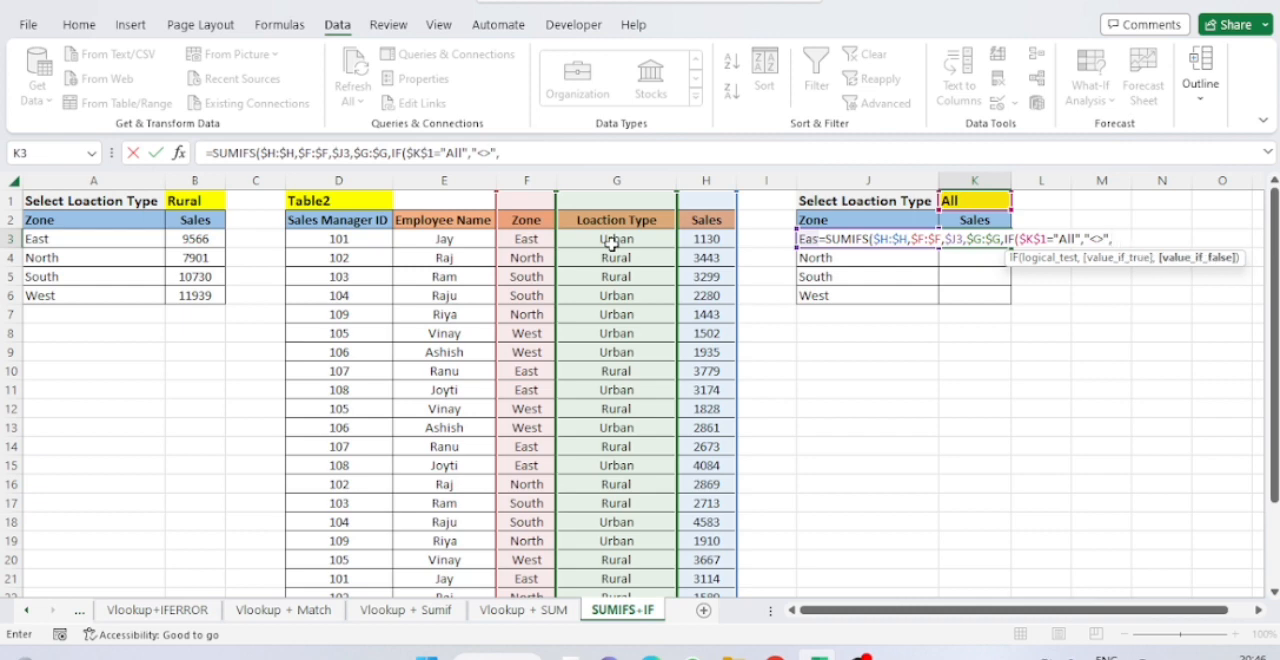
Make the IF return "<>" when true and $K$1 when false, and enter the completed K3 formula.
key(Up)
key(Up)
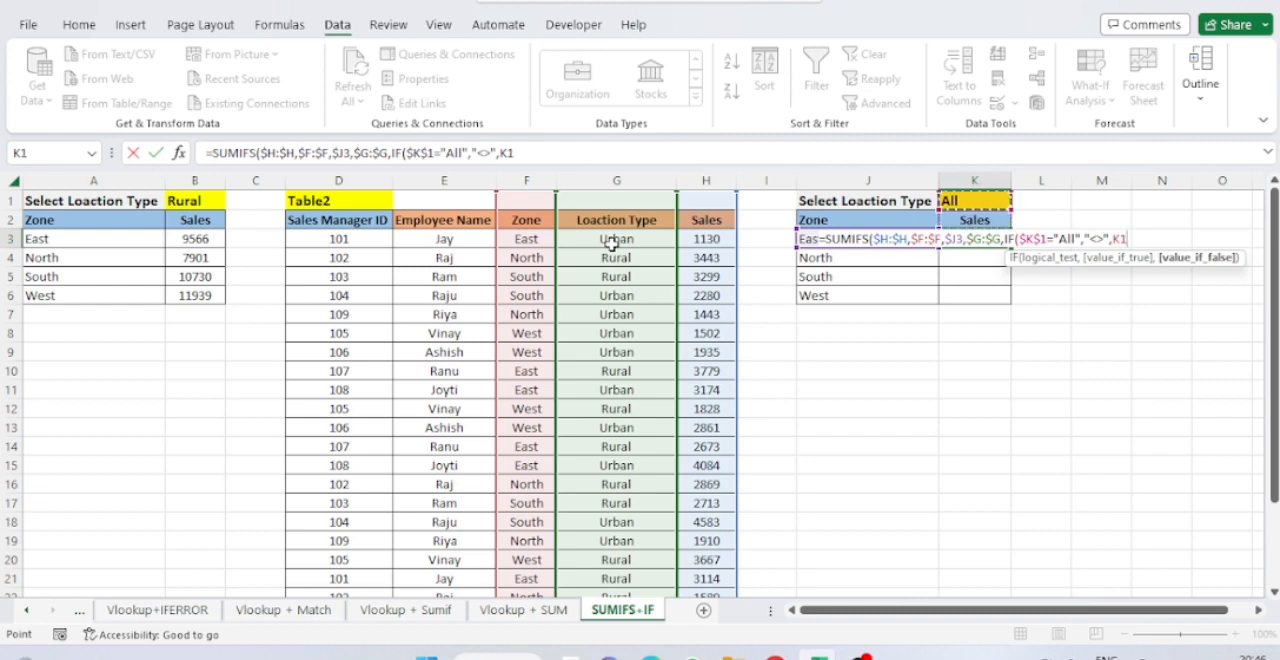
key(F4)
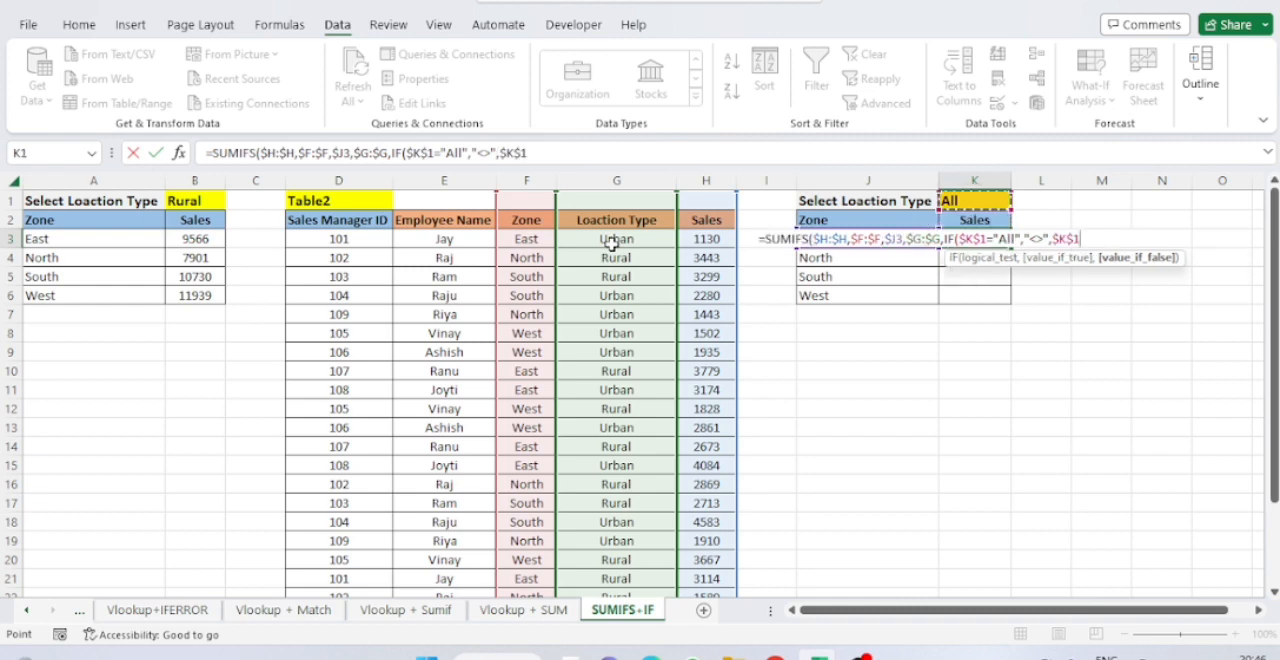
text())
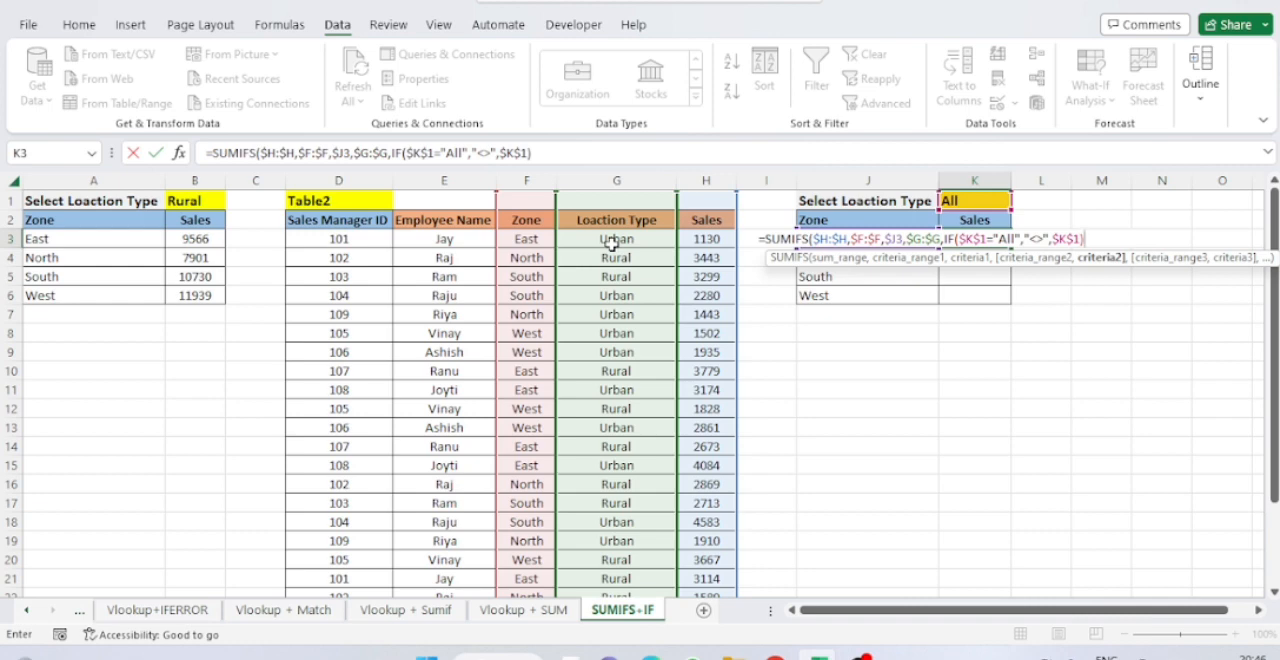
text())
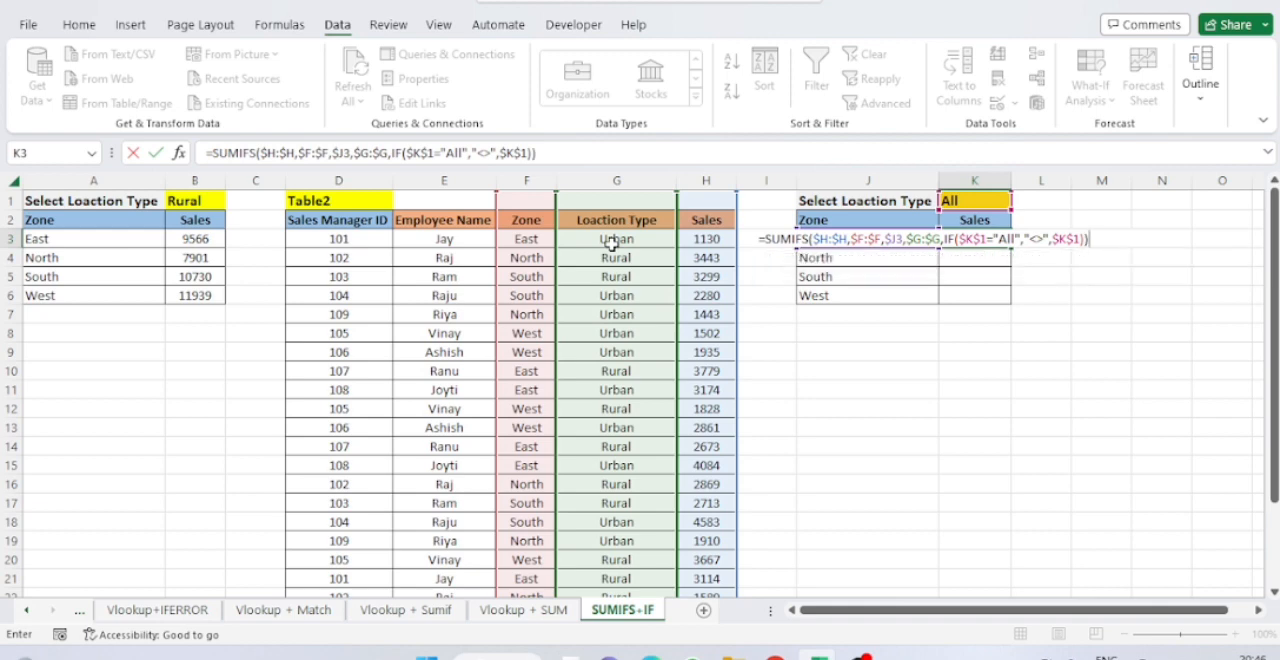
key(Return)
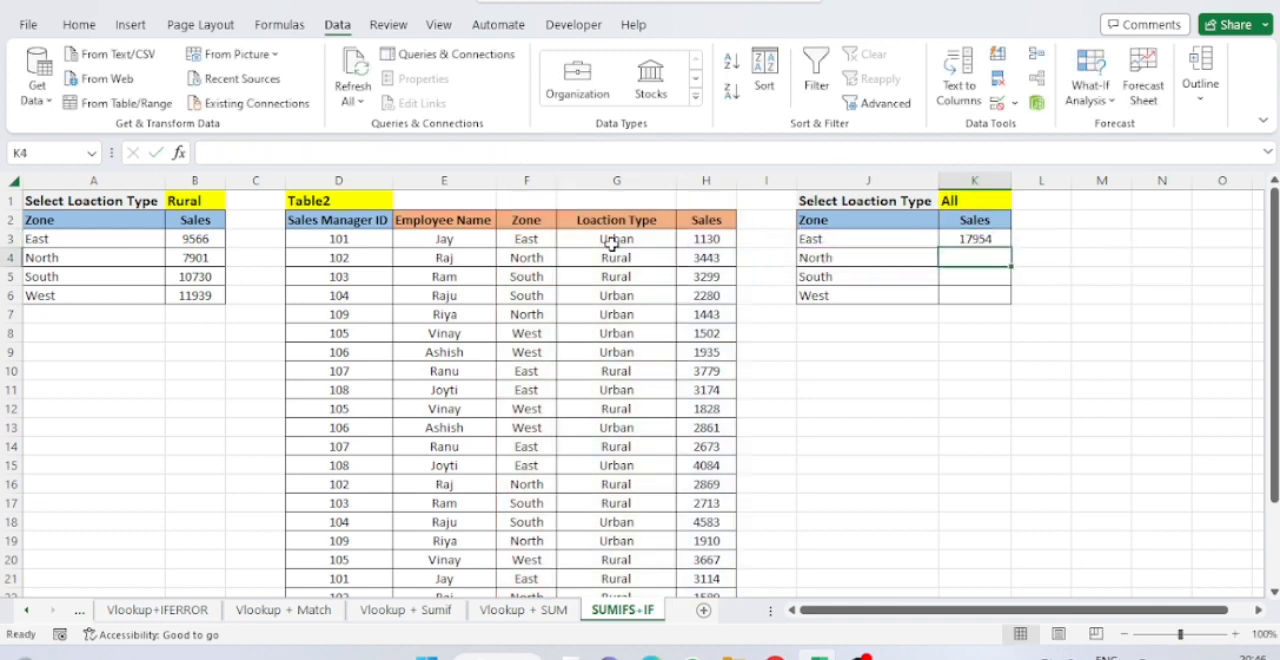
Fill the completed SUMIFS and IF formula from K3 down to K6.
key(Up)
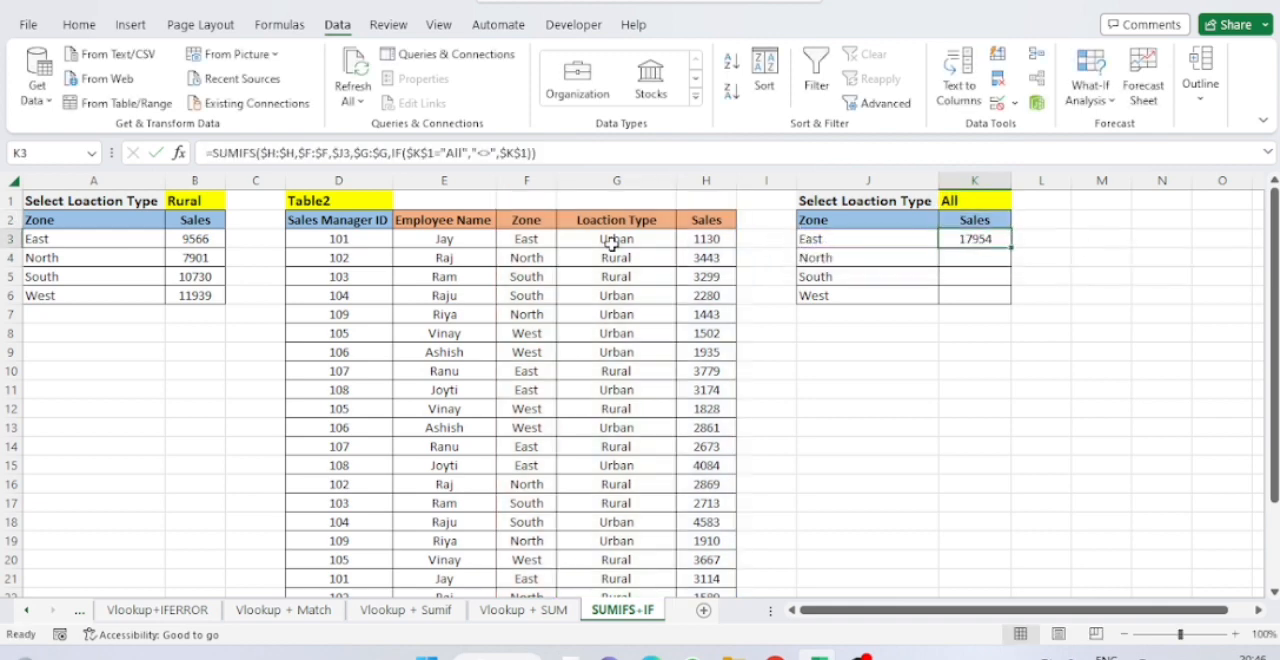
key(shift+Down)
key(shift+Down)
key(shift+Down)
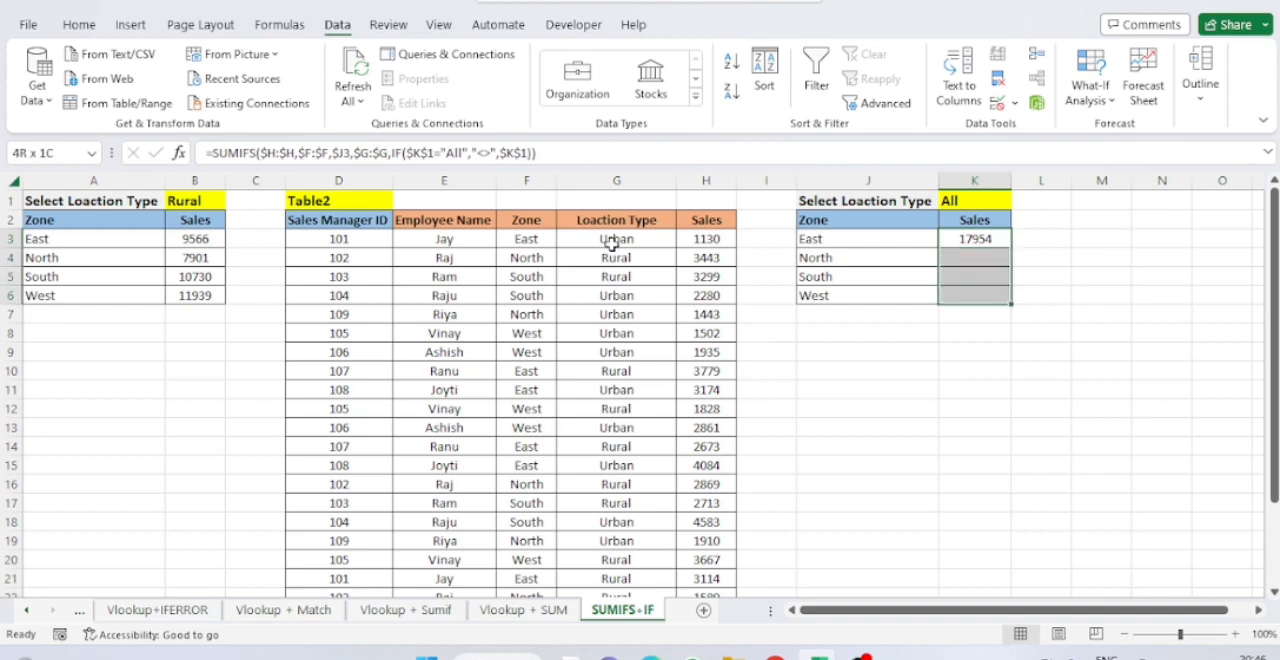
key(ctrl+d)
Set the location type in K1 to Urban to test the completed formulas.
key(Up)
key(Up)
key(alt+Down)
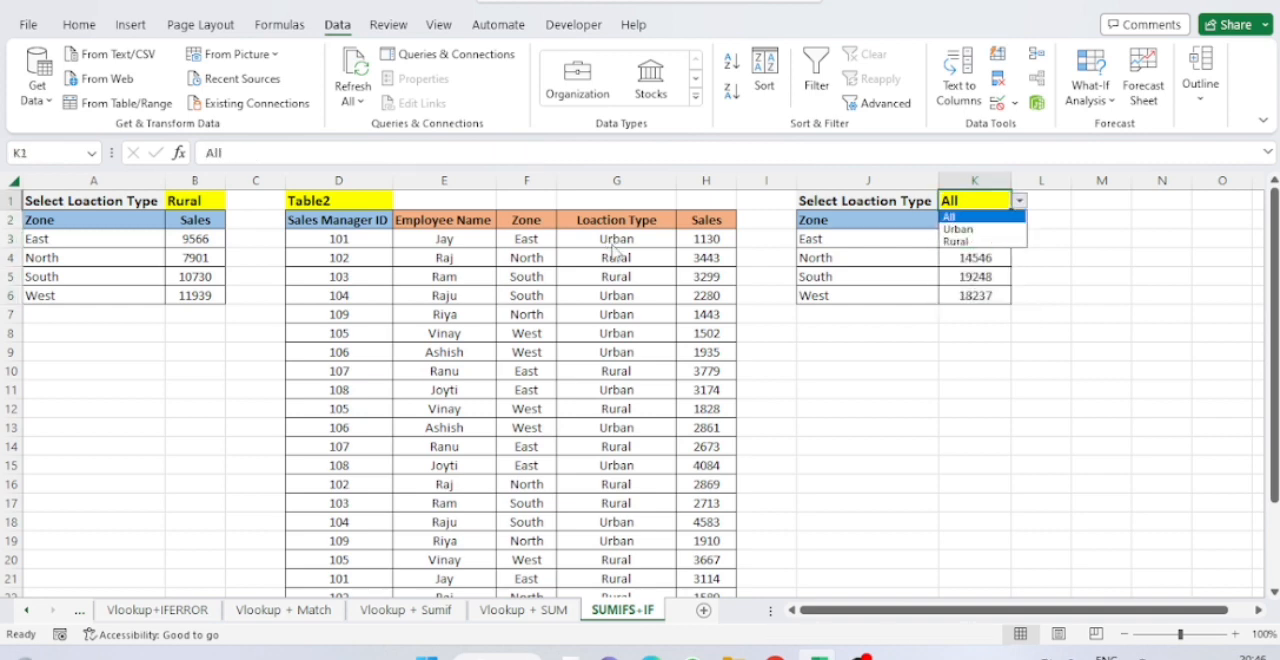
key(Down)
key(Return)
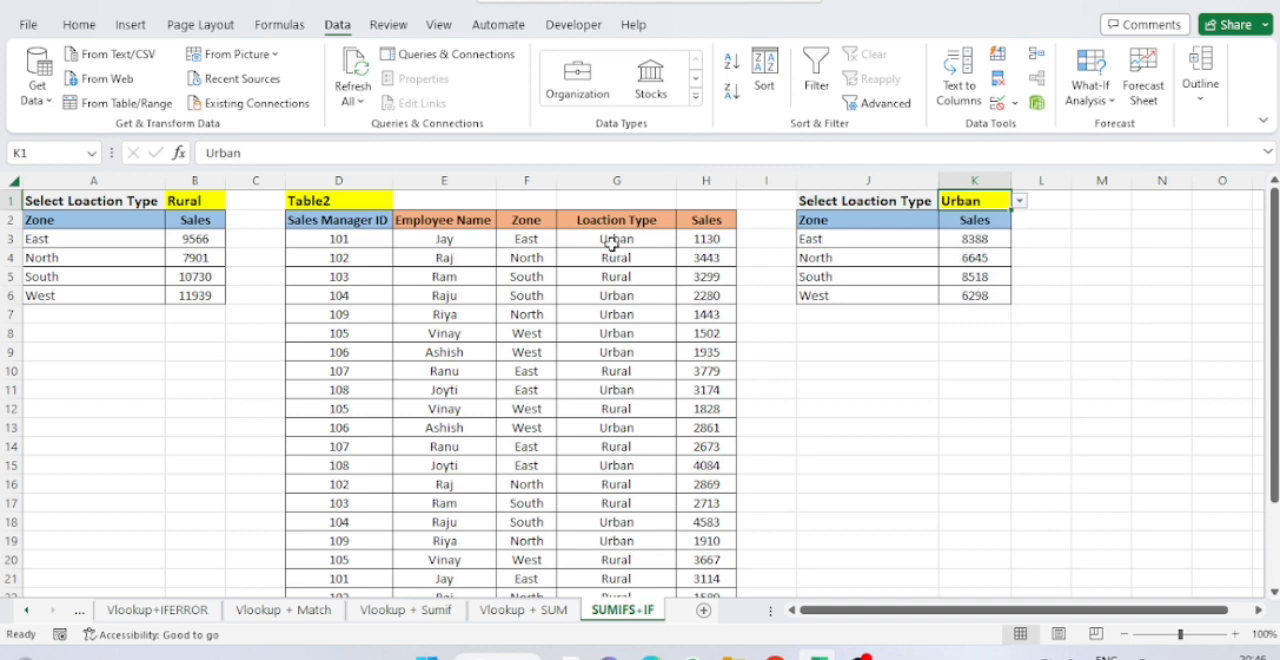
Change the location type in K1 to Rural to check the zone sales.
key(alt+Down)
key(Down)
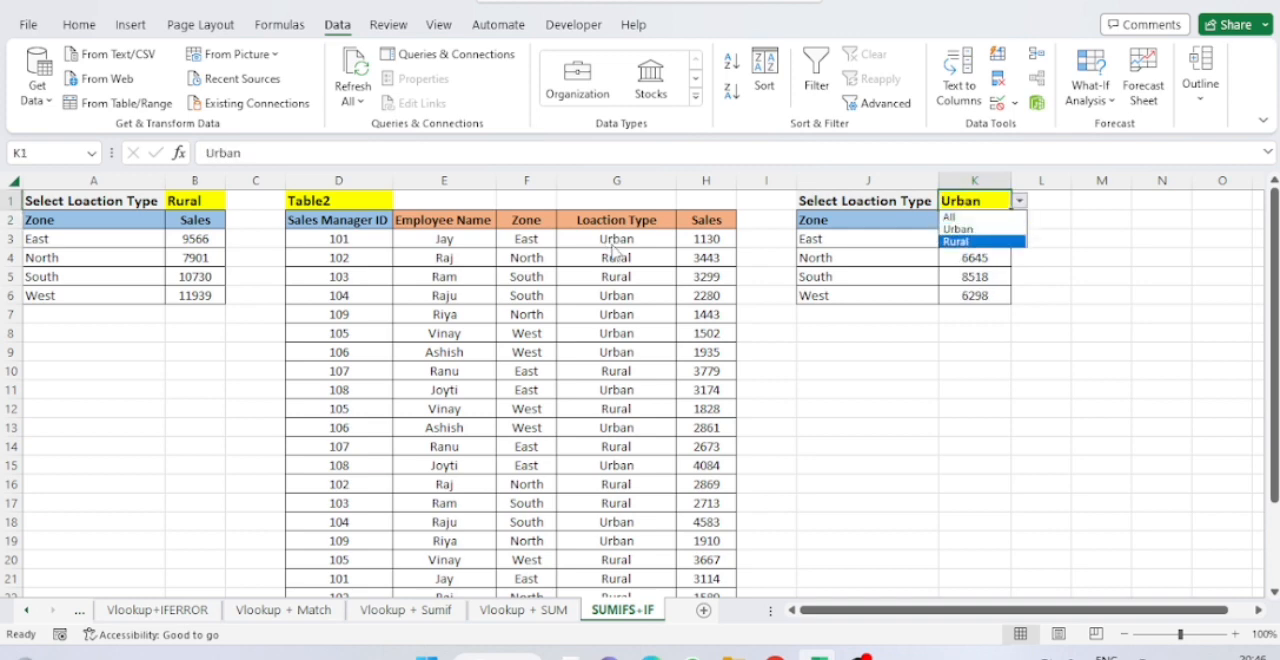
key(Return)
key(Down)
key(Down)
key(Up)
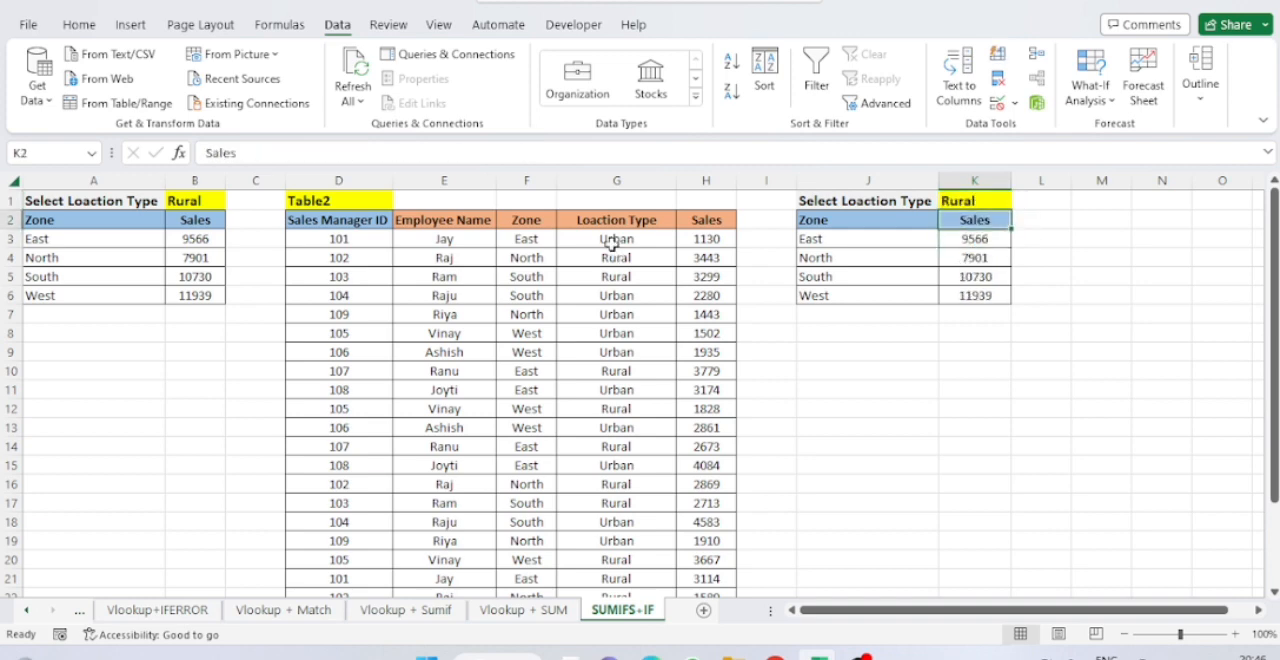
Switch the location type in K1 to All to check the combined zone sales.
key(Up)
key(alt+Down)
key(Up)
key(Up)
key(Return)
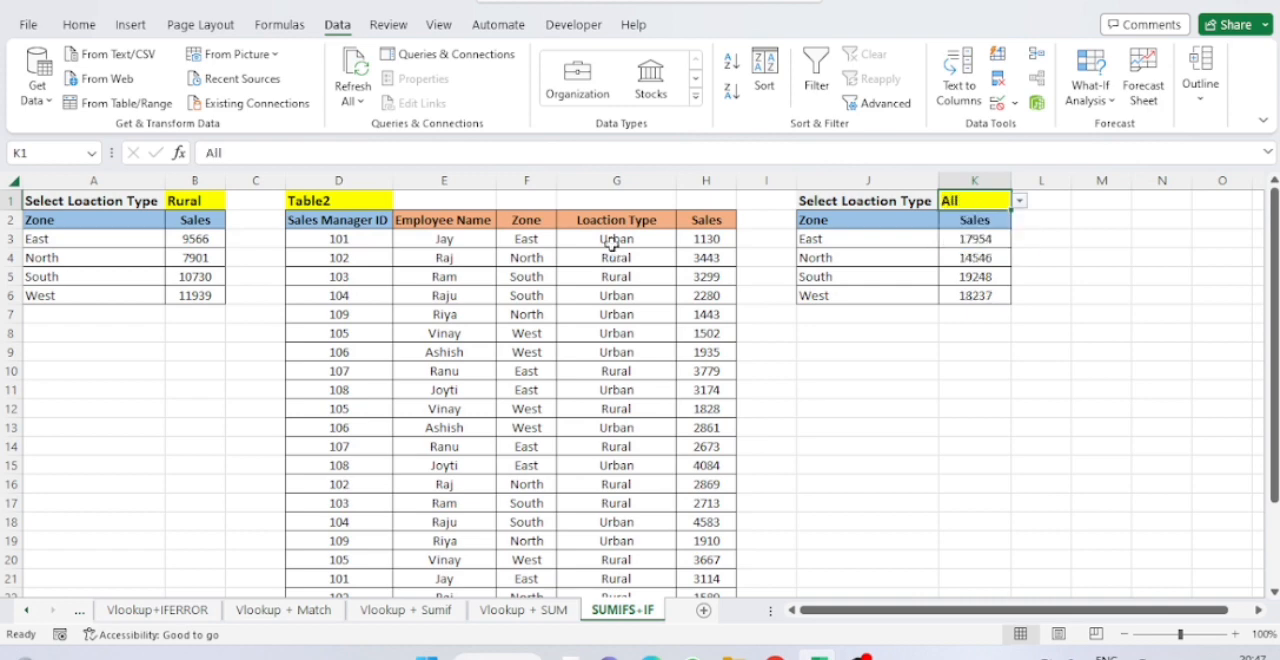
Set the location type in K1 to Urban.
key(alt+Down)
key(Down)
key(Return)
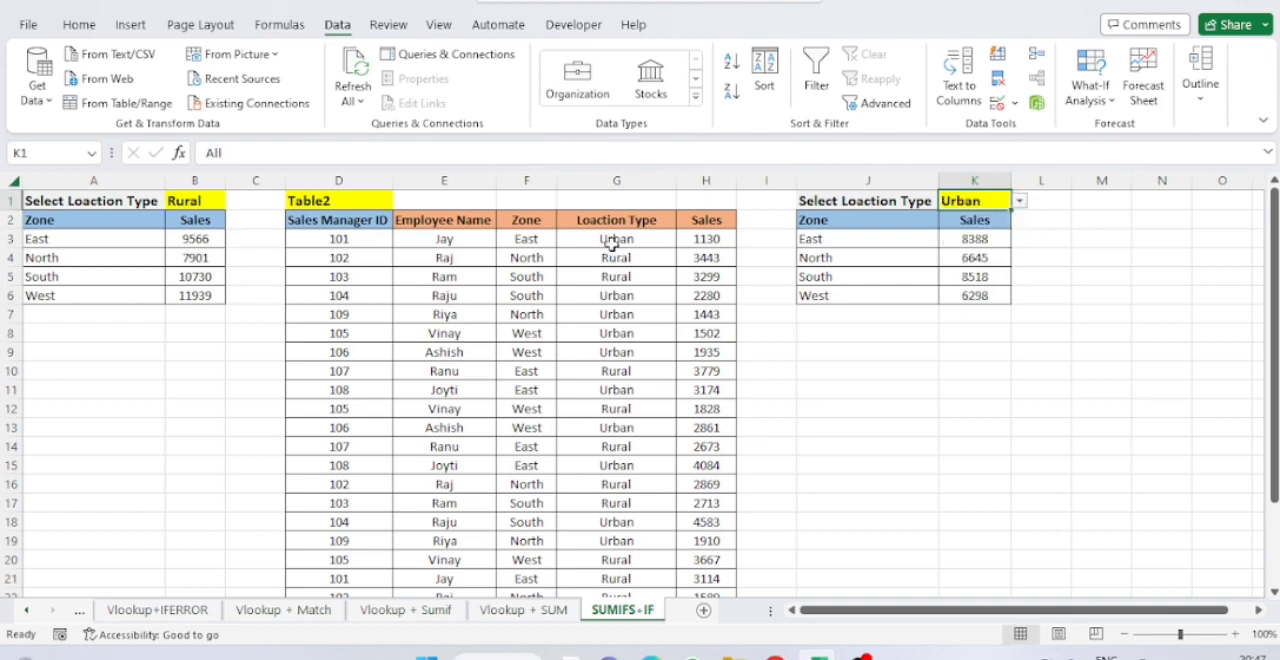
Set the location type in K1 to Rural.
key(alt+Down)
key(Up)
key(Return)
Strip the nested IF from the SUMIFS formula in K3, leaving =SUMIFS($H:$H,$F:$F,$J3,$G:$G, open for its second criterion.
key(Down)
key(Down)
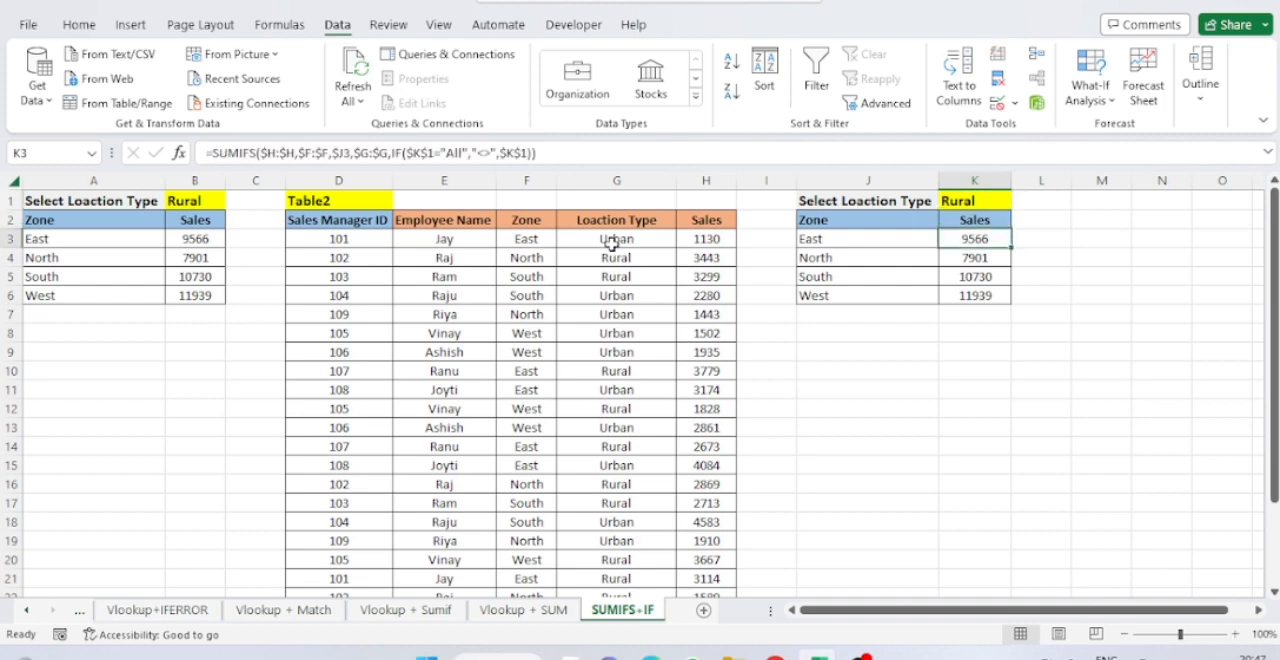
key(F2)
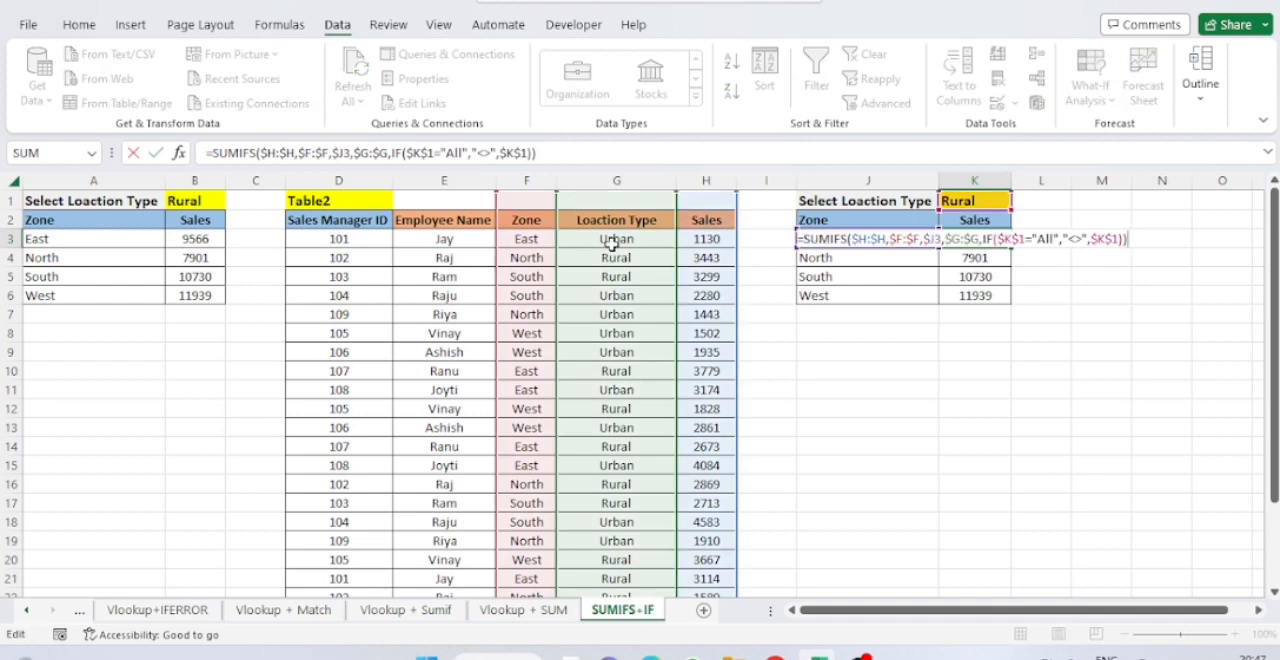
key(BackSpace)
key(BackSpace)
key(BackSpace)
key(BackSpace)
key(BackSpace)
key(BackSpace)
key(BackSpace)
key(BackSpace)
key(BackSpace)
key(BackSpace)
key(BackSpace)
key(BackSpace)
key(BackSpace)
key(BackSpace)
key(BackSpace)
key(BackSpace)
key(BackSpace)
key(BackSpace)
key(BackSpace)
key(BackSpace)
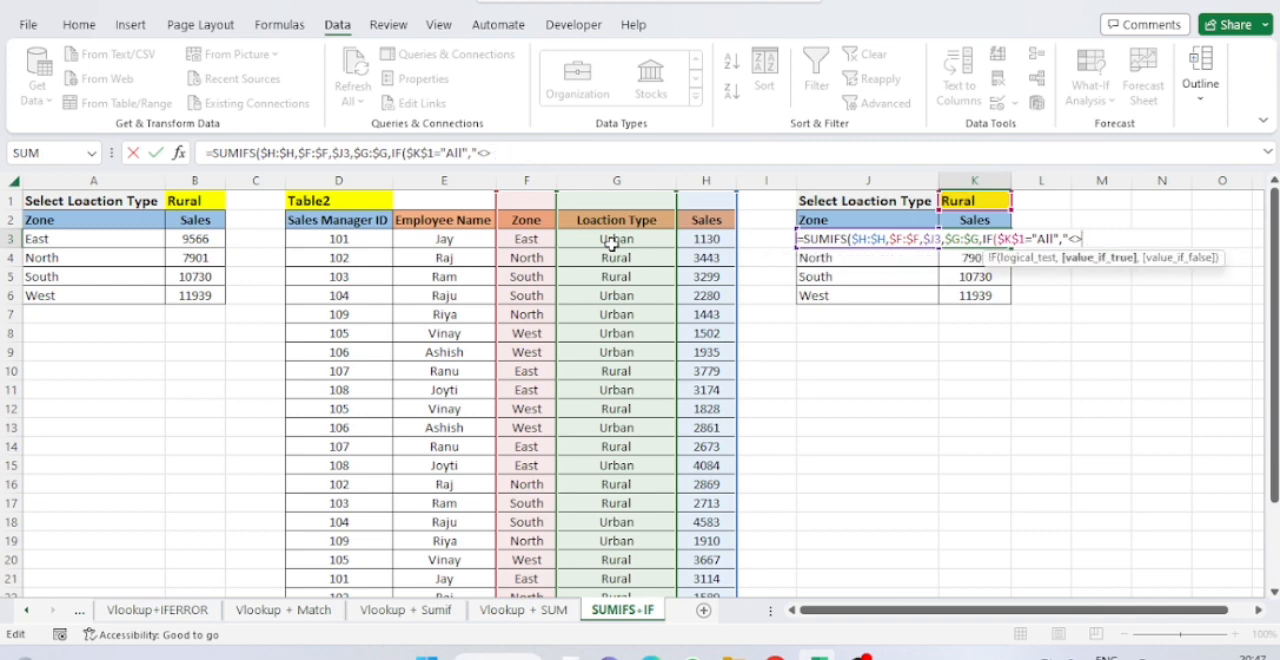
key(BackSpace)
key(BackSpace)
key(BackSpace)
key(BackSpace)
key(BackSpace)
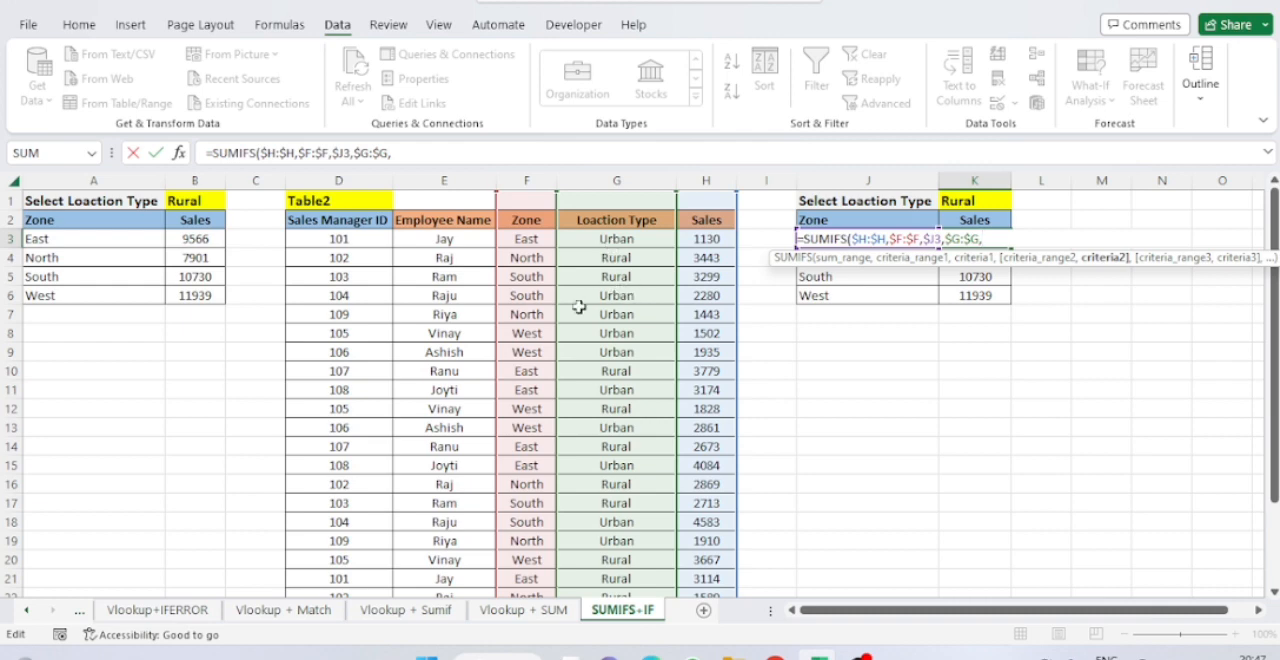
Begin the second criterion in K3 with an IF whose logical test is $K$1="All", using an absolute cell reference.
text(IF()
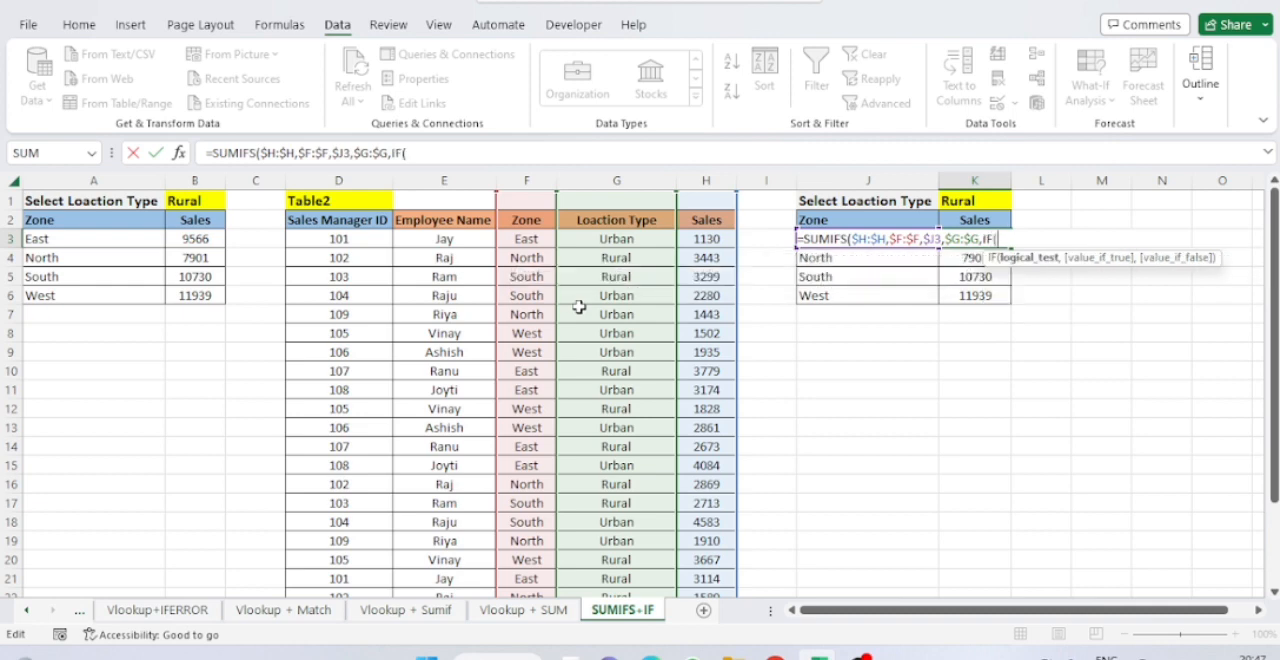
key(Home)
key(End)
key(F2)
key(Up)
key(Up)
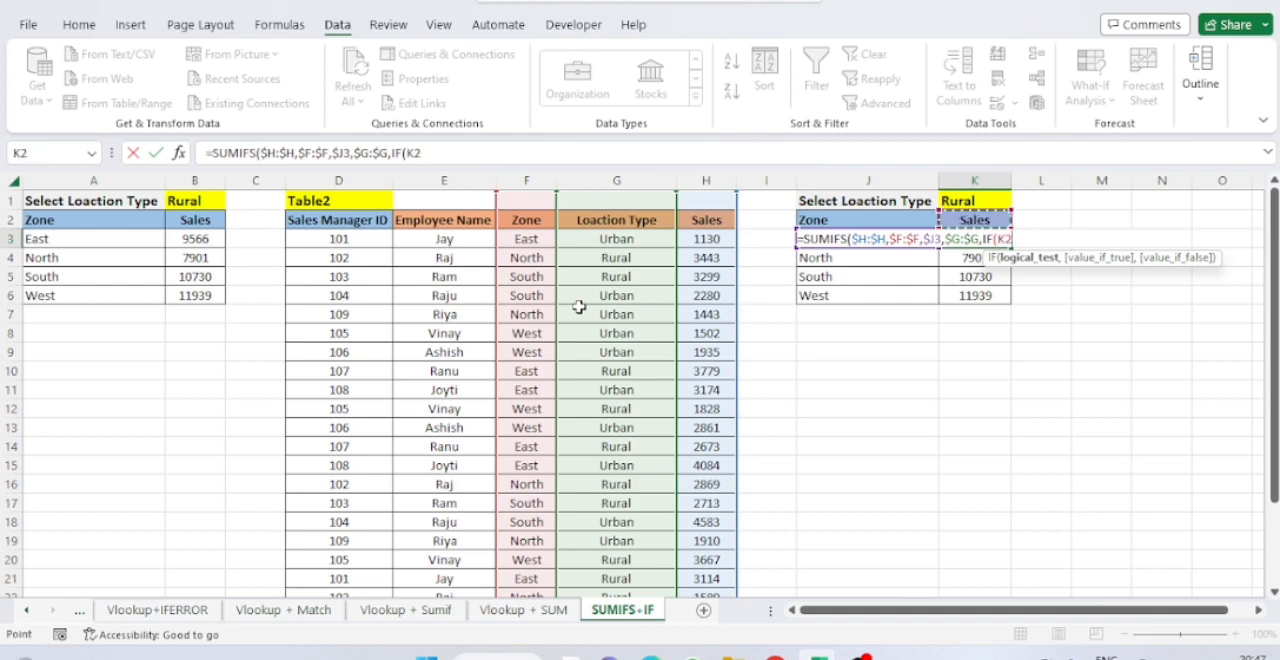
key(F4)
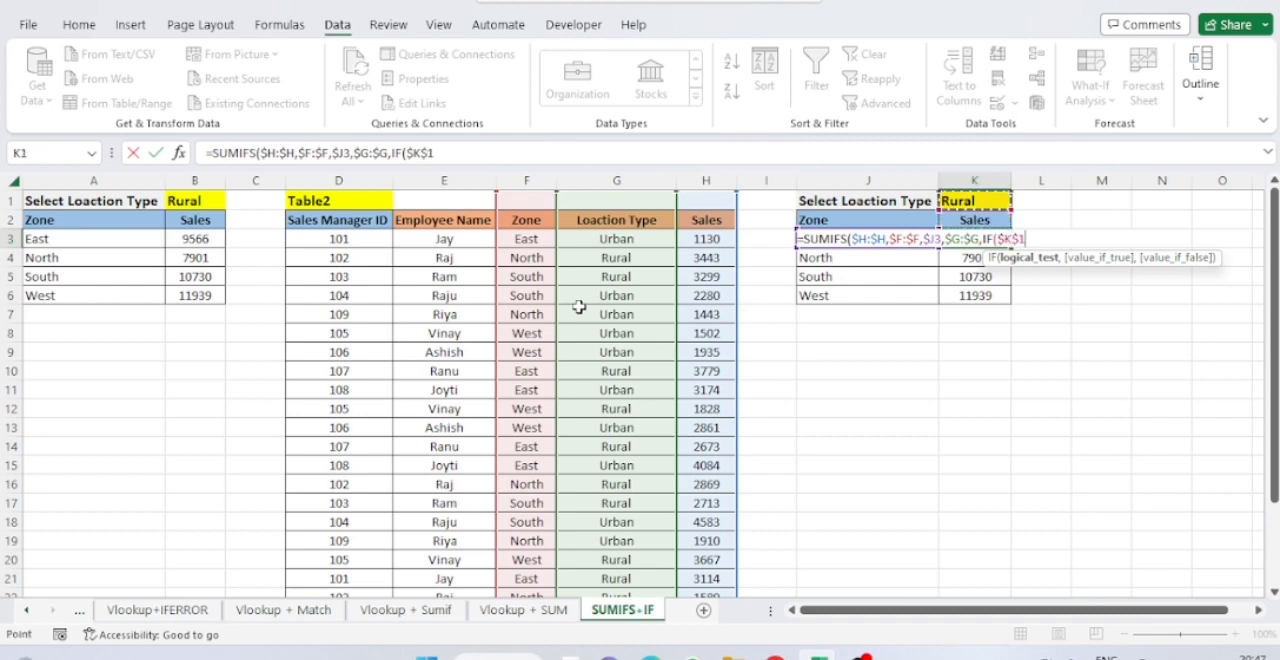
text(="All")
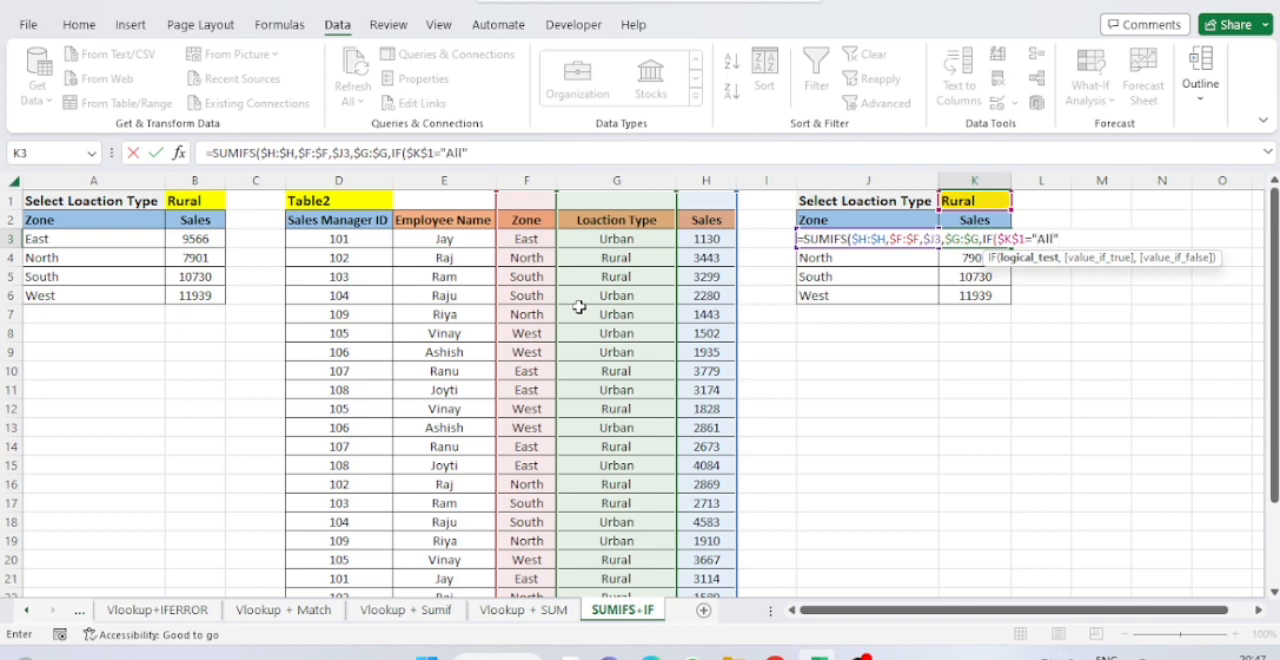
text(,)
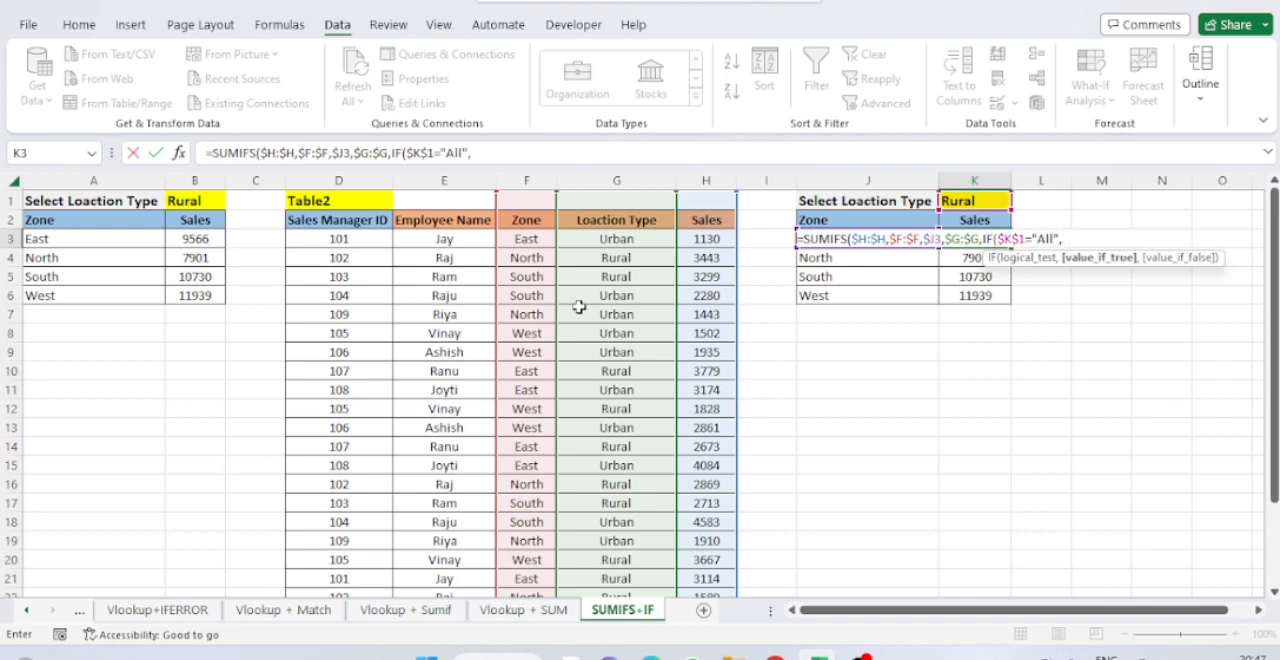
text("<>")
Give the IF in K3 "<>" as its value-if-true argument.
text(,)
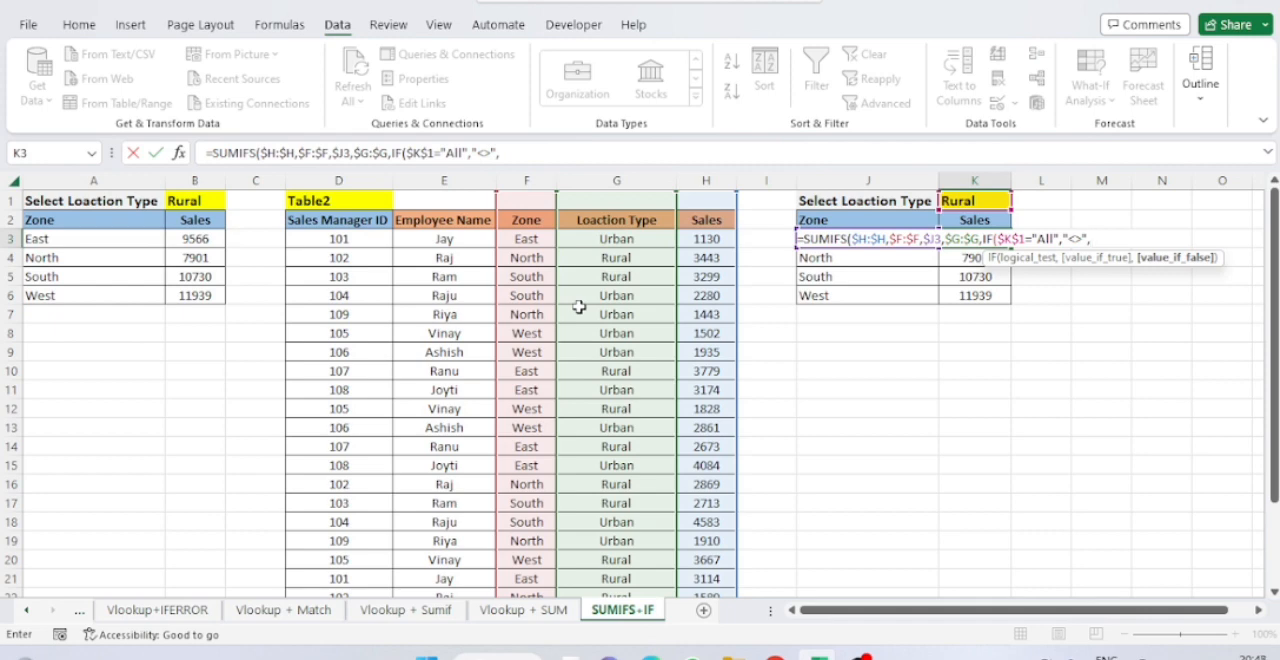
Use $K$1 as the IF's value-if-false, close both functions, and commit the SUMIFS formula in K3.
key(Up)
key(Up)
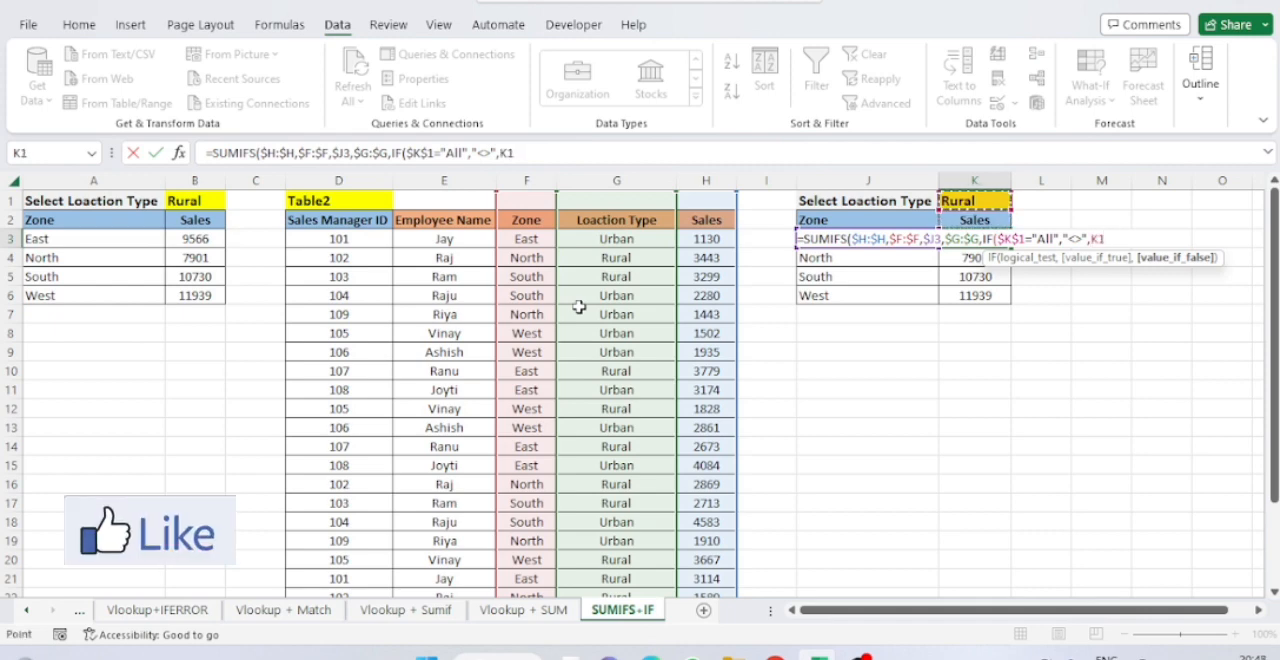
key(F4)
text())
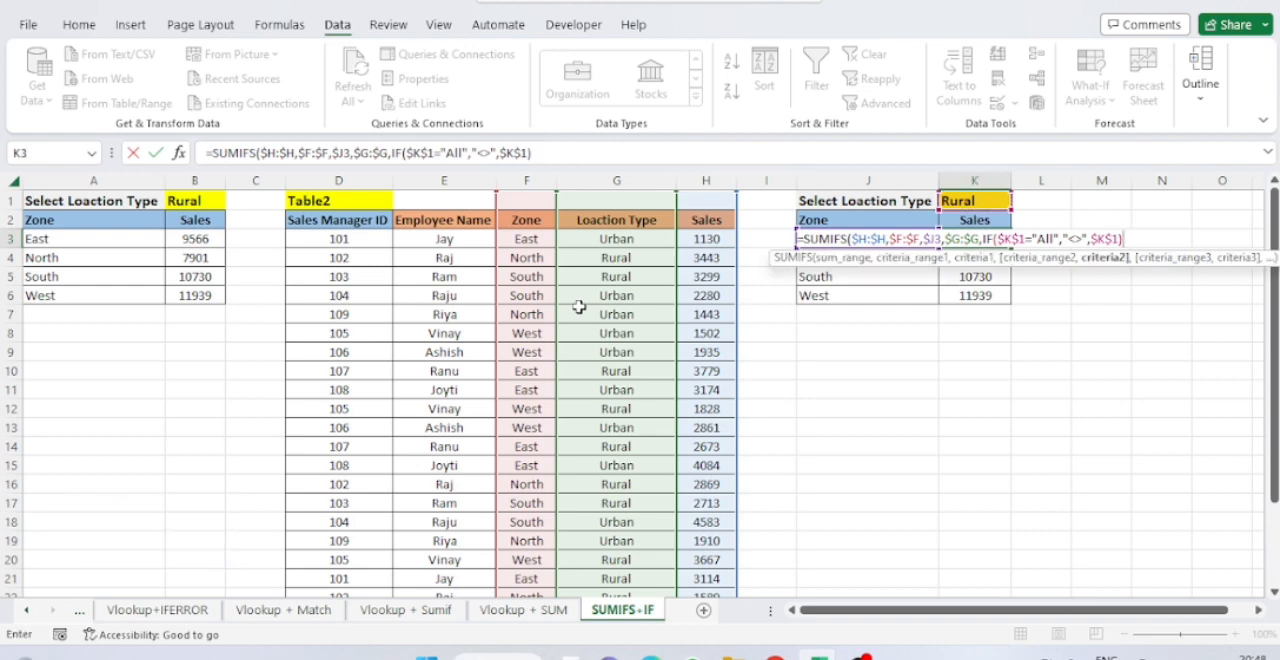
text())
key(Return)
key(Up)
key(Up)
key(Down)
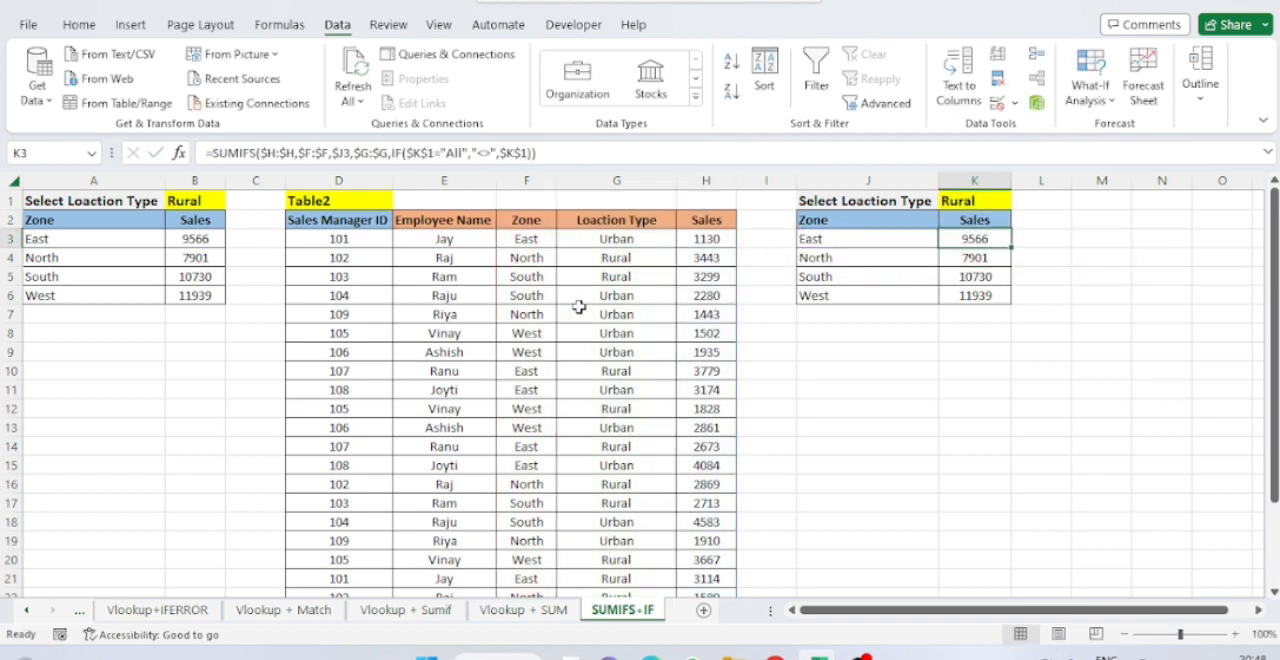